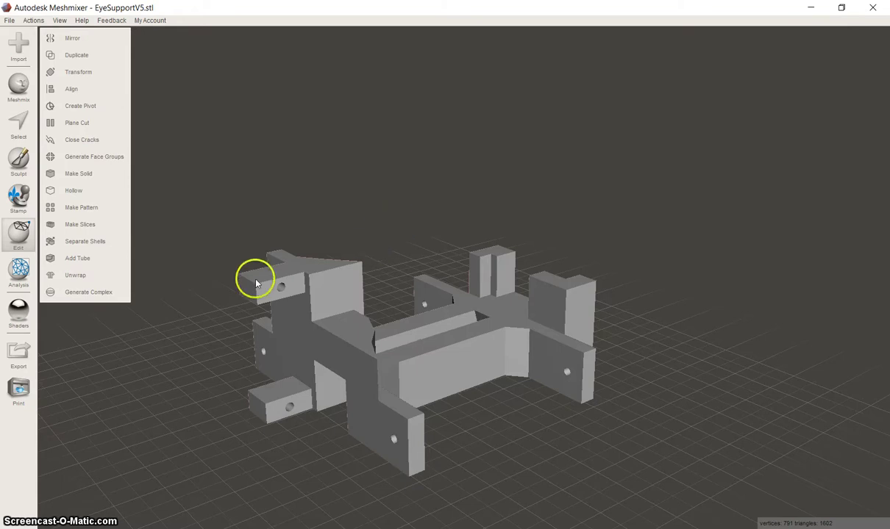
Step: Try generating overhang supports on the part, inspect it from several angles and close the overhang analysis
right_drag(423, 298, 264, 262)
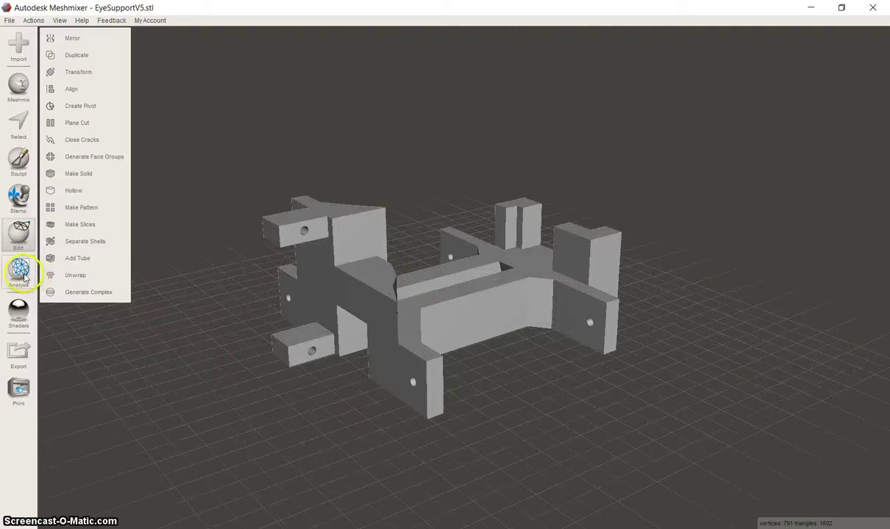
click(18, 271)
click(93, 197)
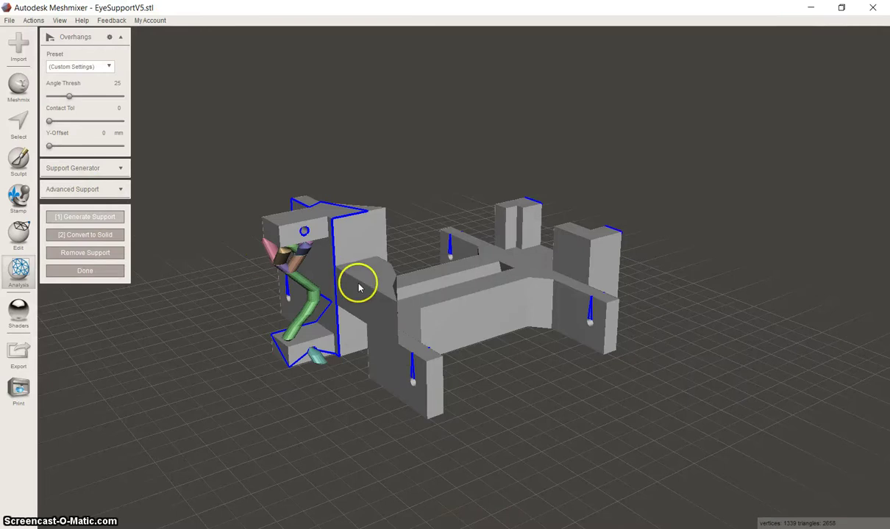
mouse_move(357, 282)
right_down()
mouse_move(474, 289)
mouse_move(522, 254)
mouse_move(541, 252)
mouse_move(349, 281)
mouse_move(366, 281)
right_up()
right_drag(434, 292, 383, 312)
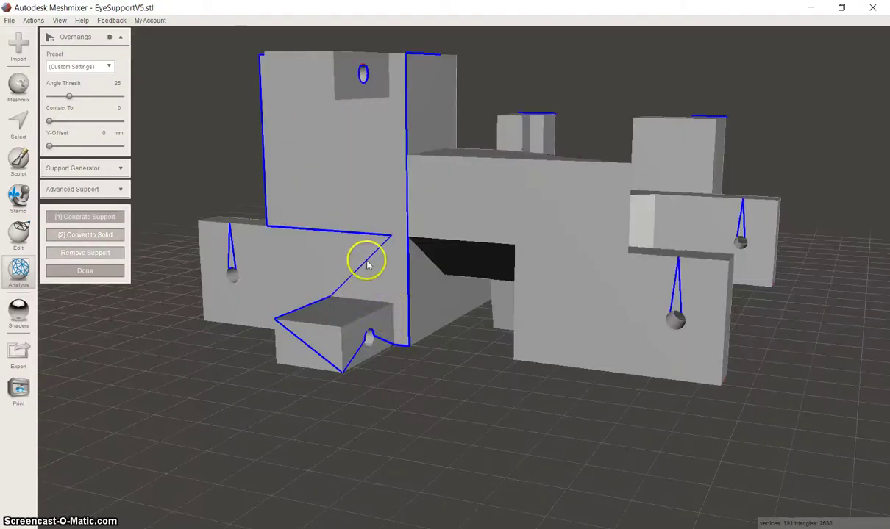
scroll(367, 258, down, 1)
scroll(383, 260, down, 1)
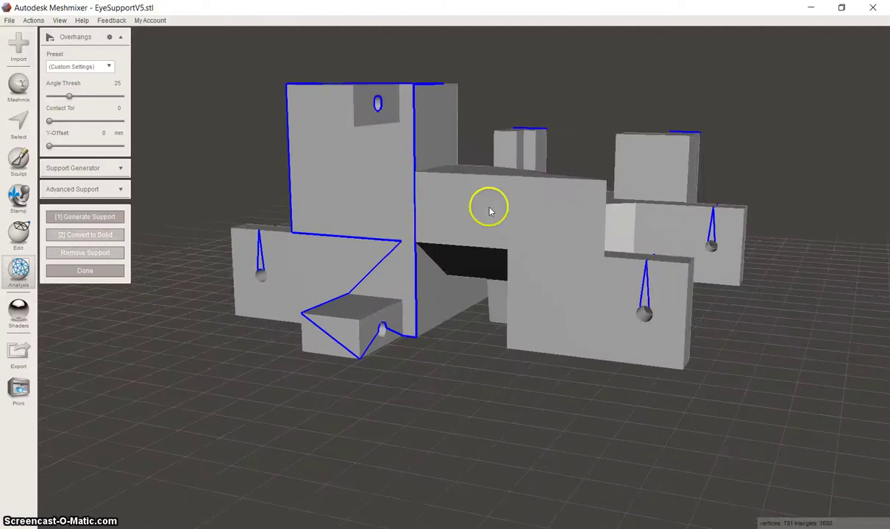
scroll(478, 277, down, 1)
click(90, 271)
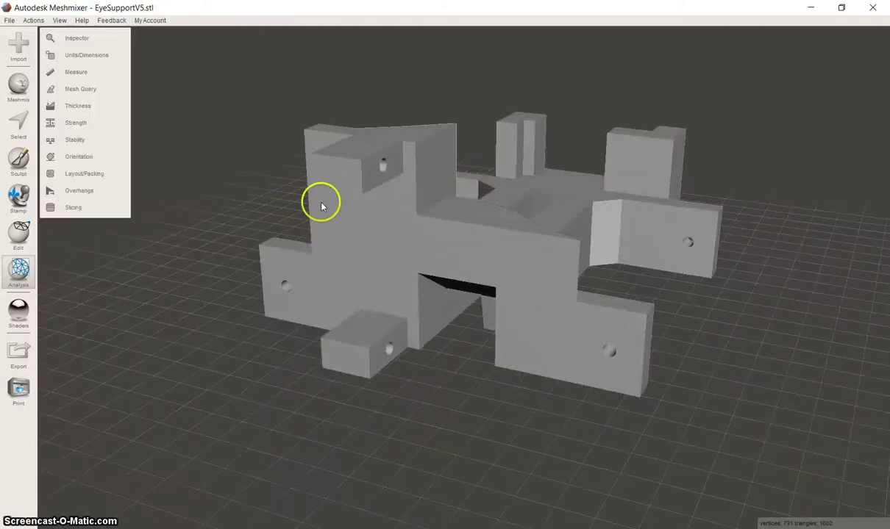
Step: Raise the part above the build plane by translating it 10 mm along Y
right_drag(310, 204, 300, 203)
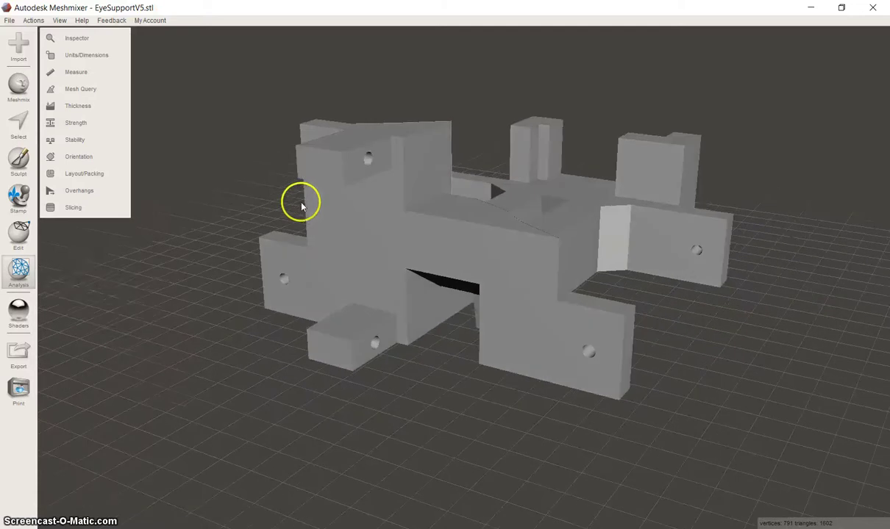
click(18, 233)
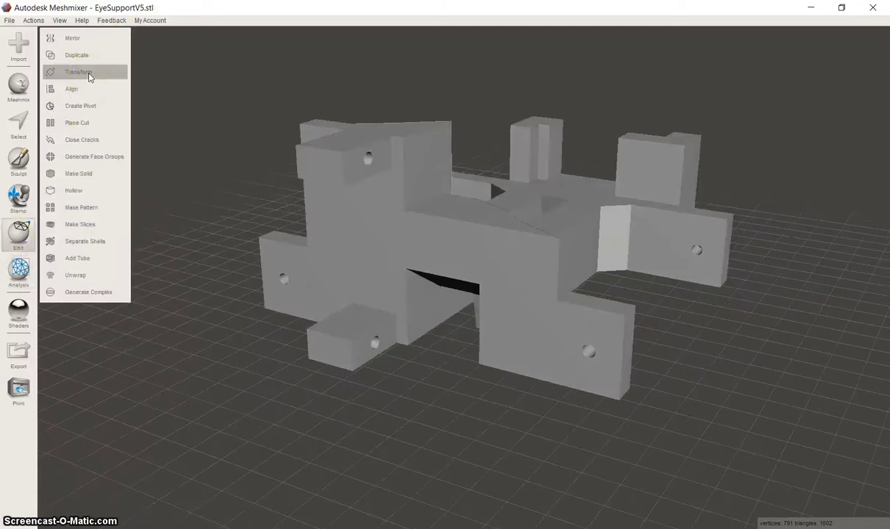
click(19, 247)
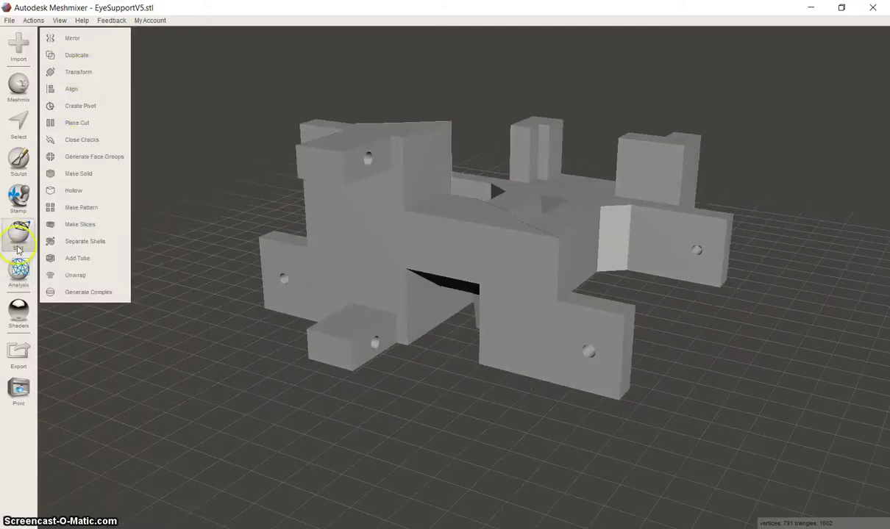
click(91, 73)
click(102, 94)
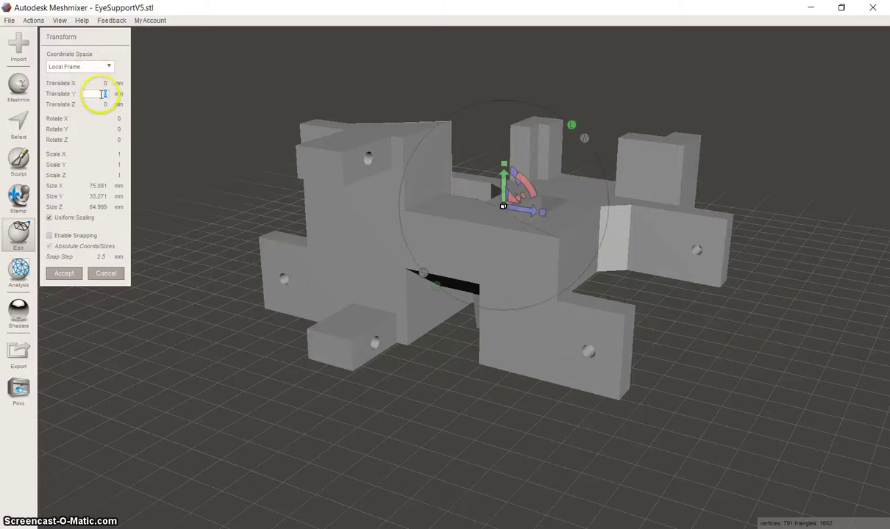
text(10)
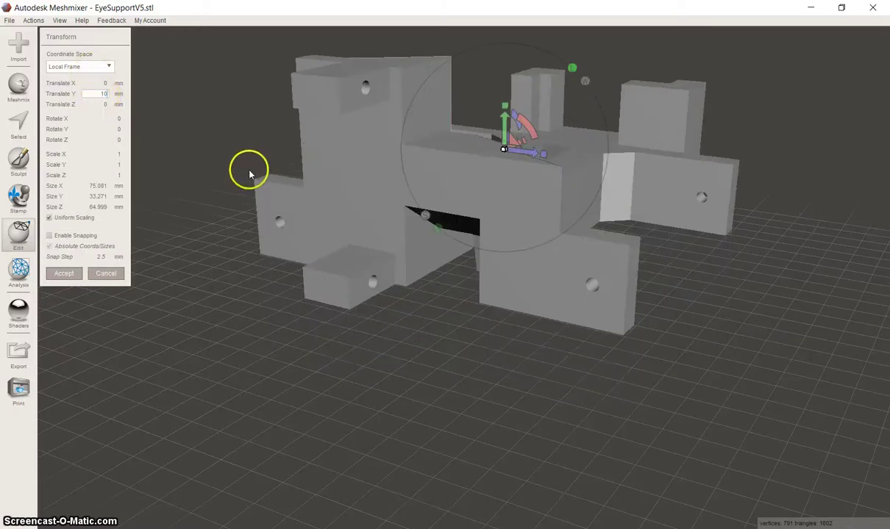
click(65, 274)
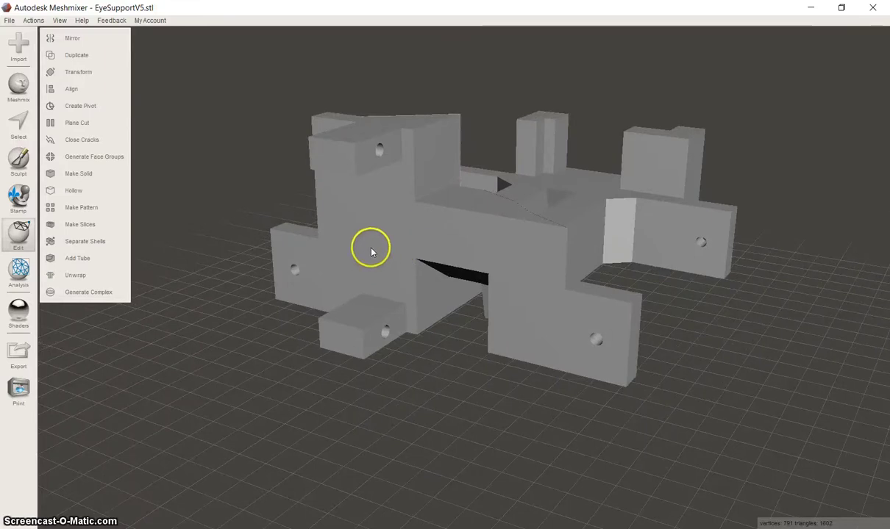
Step: Add a cylinder primitive to the scene as a separate object alongside the part
right_drag(369, 249, 366, 245)
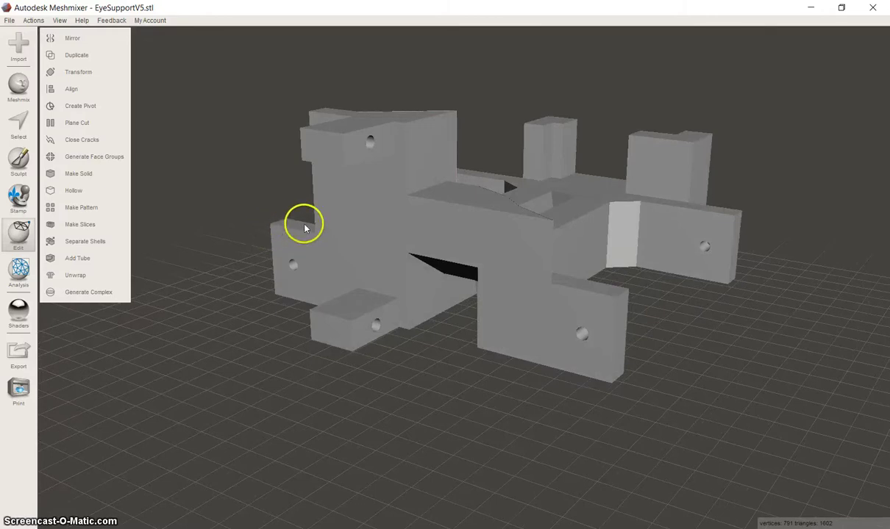
scroll(305, 227, up, 1)
scroll(305, 228, down, 1)
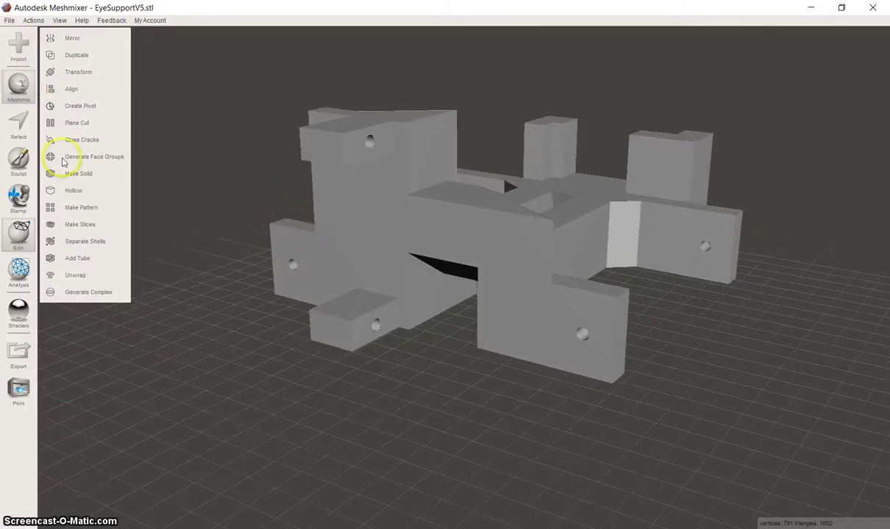
click(18, 84)
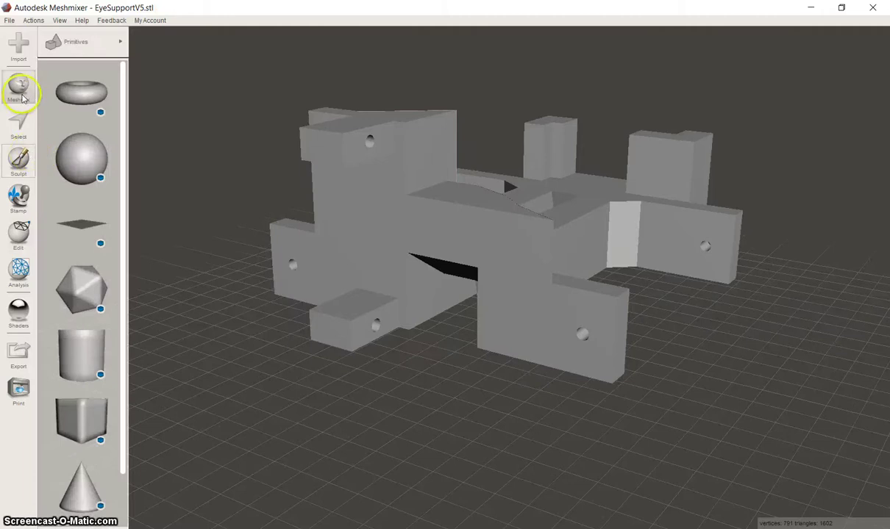
drag(77, 353, 236, 340)
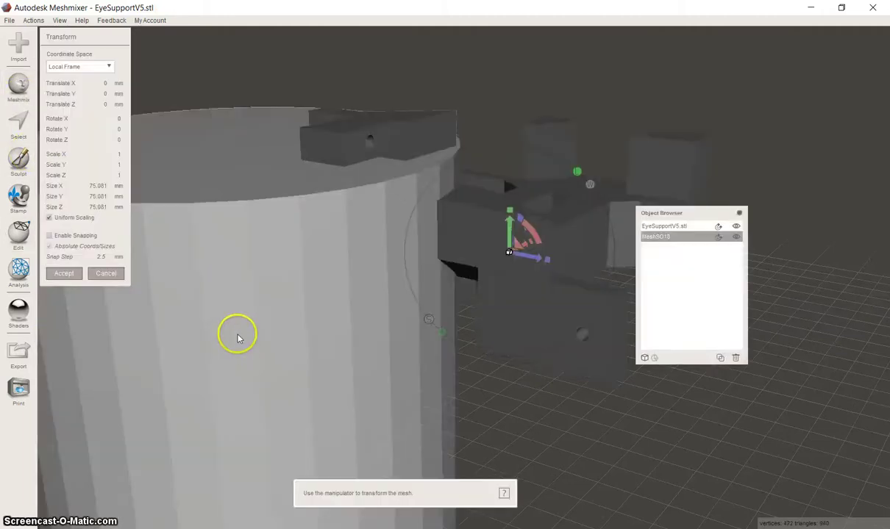
Step: Scale the cylinder uniformly to a size of 1 mm and accept the transform
right_drag(236, 340, 200, 235)
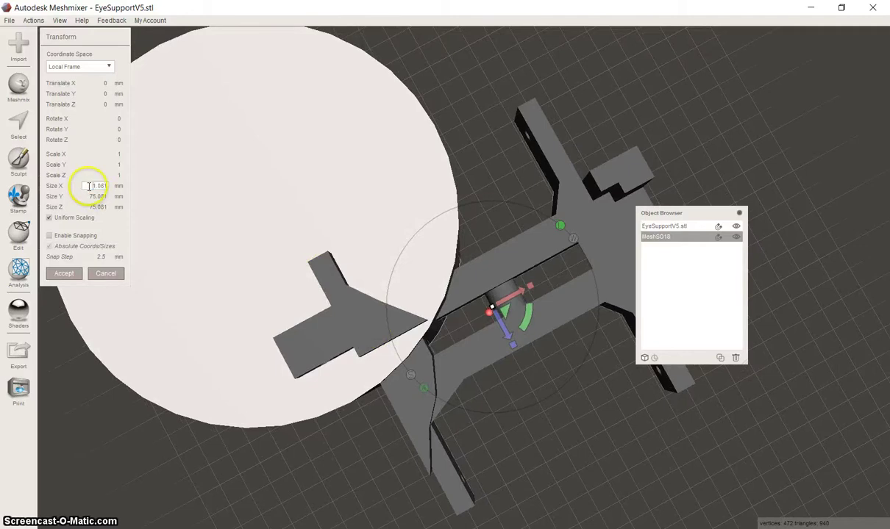
key(Delete)
key(Delete)
key(Delete)
key(Delete)
key(Tab)
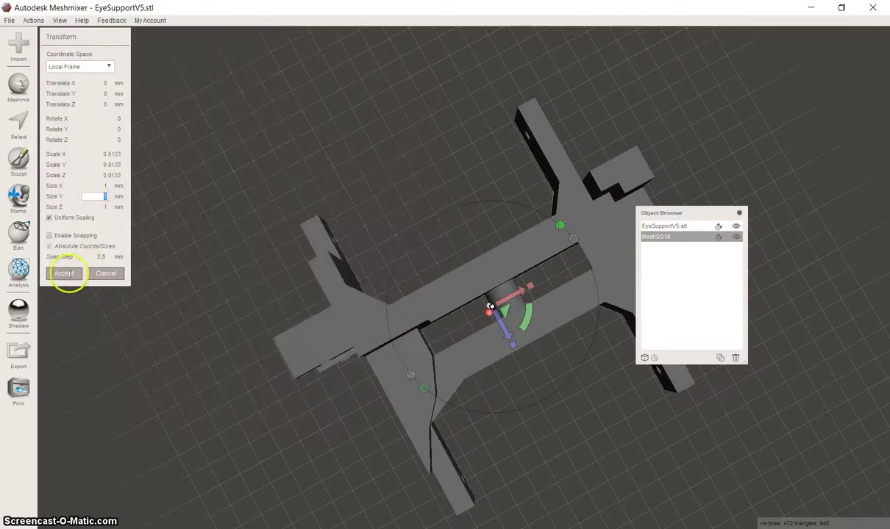
click(65, 274)
Step: Align the tiny cylinder's base point to World Origin / Y-up with Translate and Rotate, and combine it with EyeSupportV5.stl
right_drag(426, 304, 394, 170)
click(18, 233)
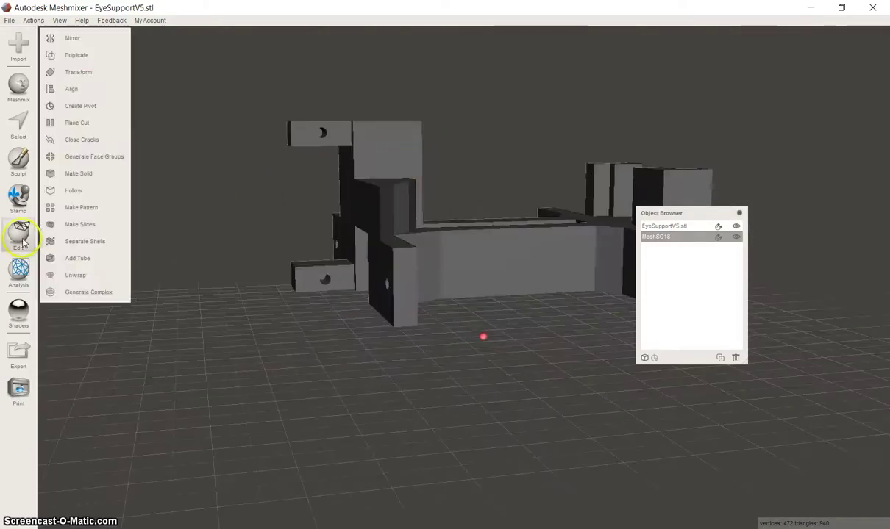
click(89, 92)
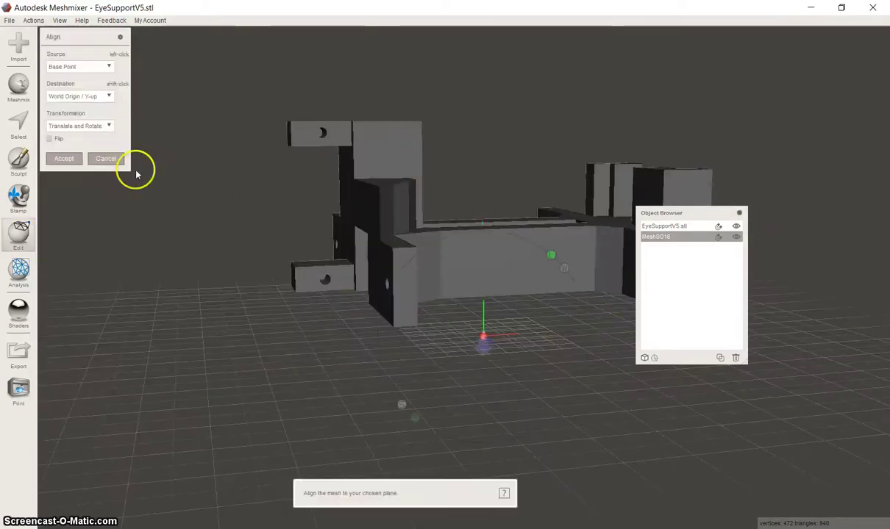
click(64, 160)
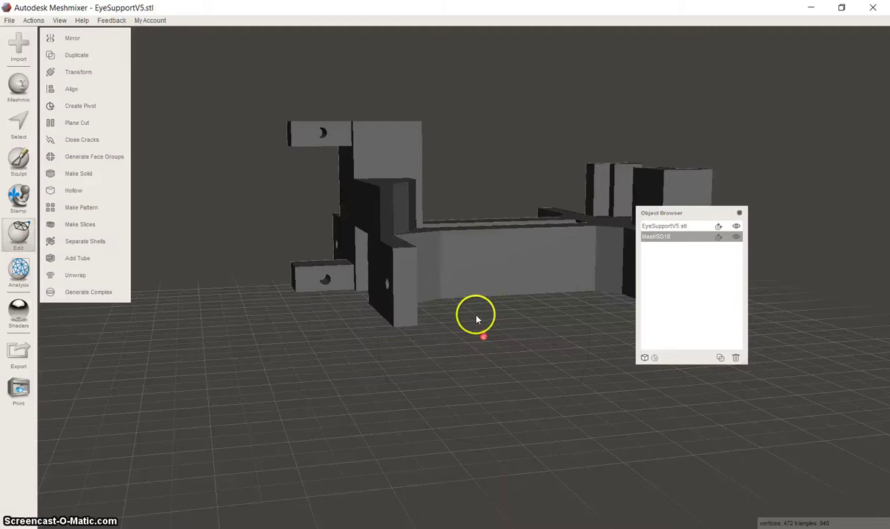
shift+click(672, 227)
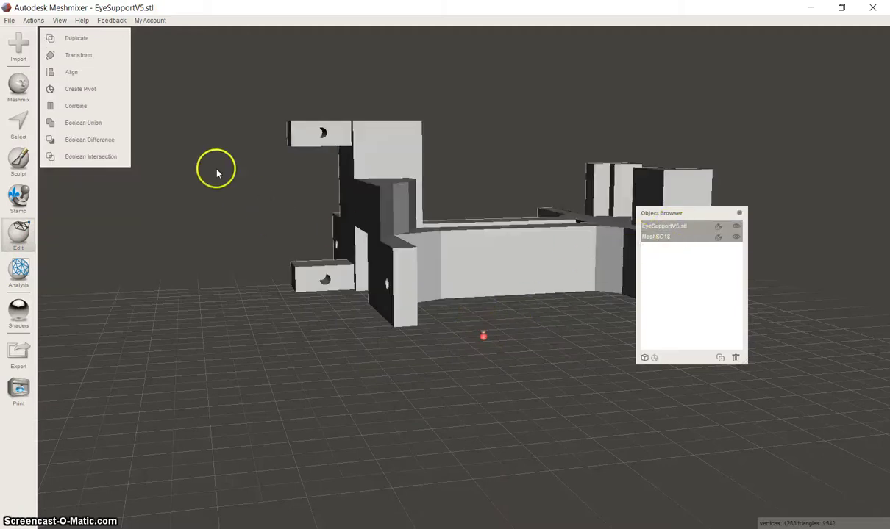
click(86, 109)
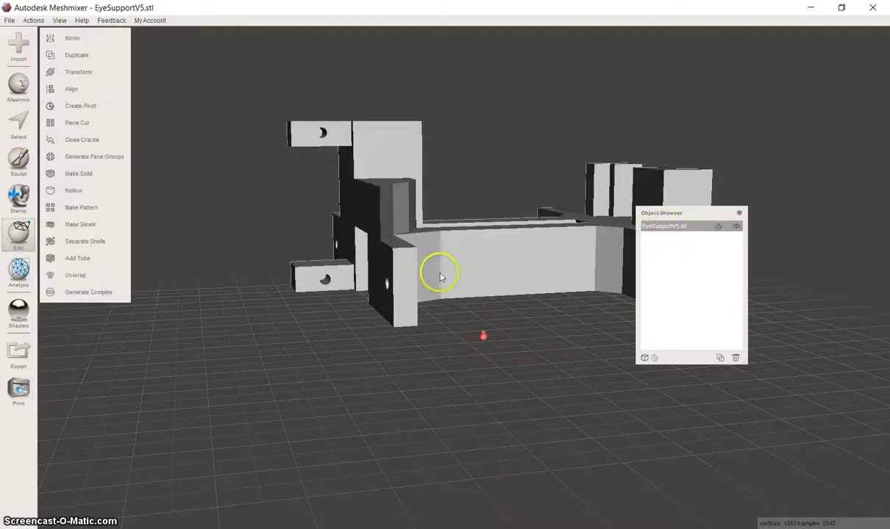
Step: Start the overhang analysis on the combined mesh and set the support generator's maximum angle to 70
right_drag(512, 303, 530, 246)
right_drag(458, 252, 433, 288)
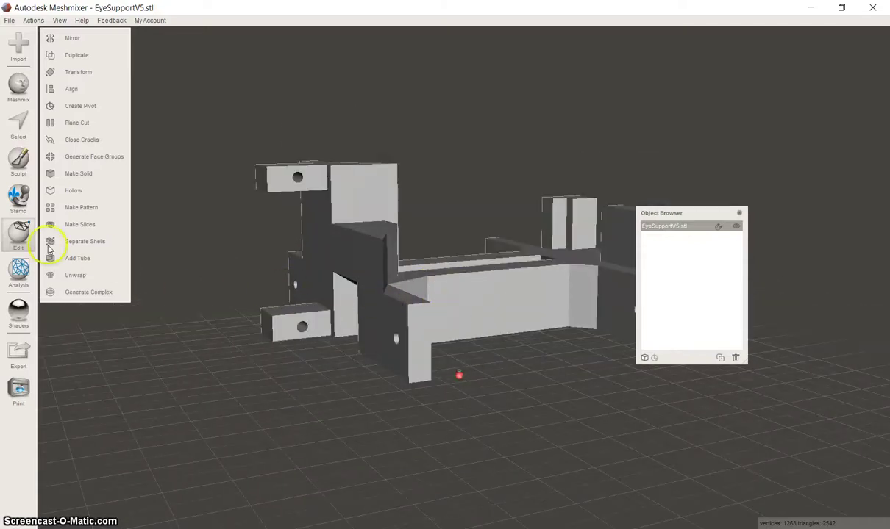
click(24, 273)
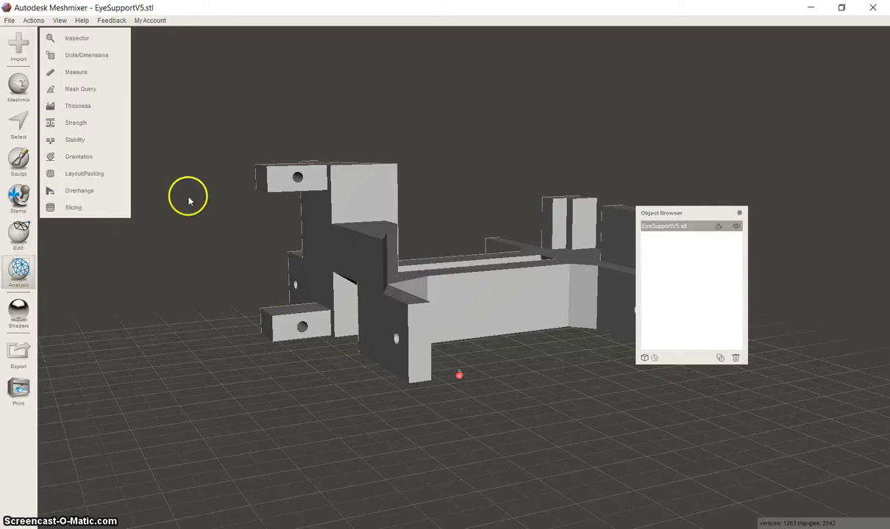
click(87, 192)
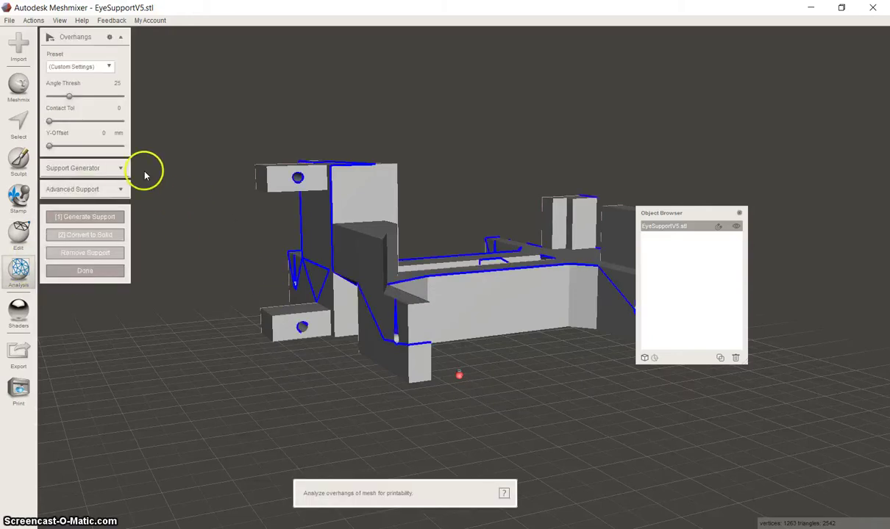
click(120, 167)
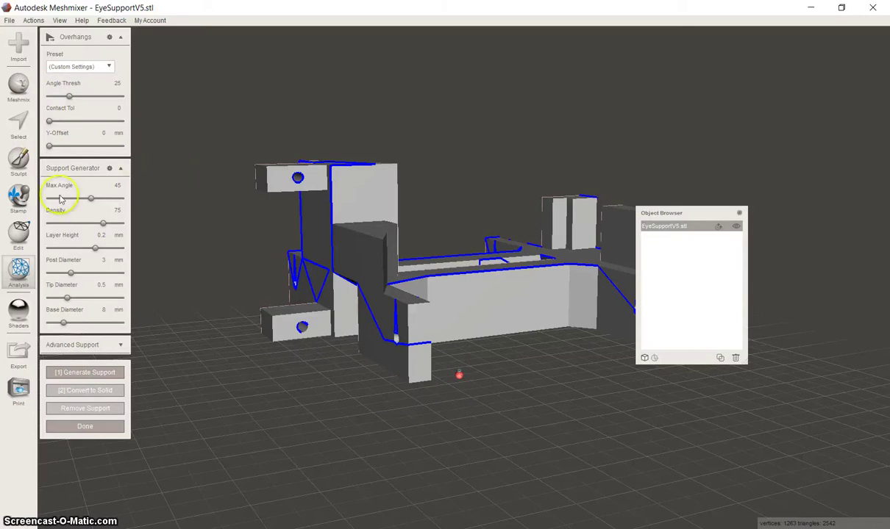
click(112, 199)
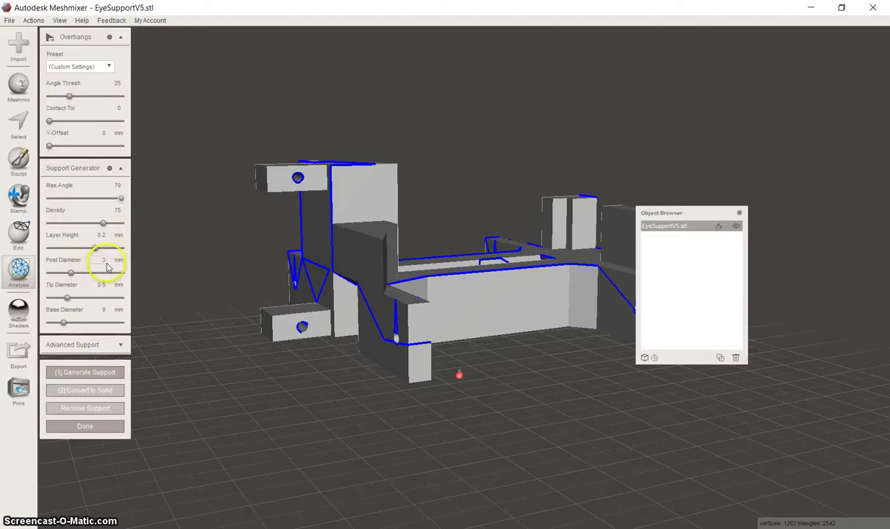
Step: Set the supports' post diameter to 2 mm and base diameter to 3 mm
click(105, 289)
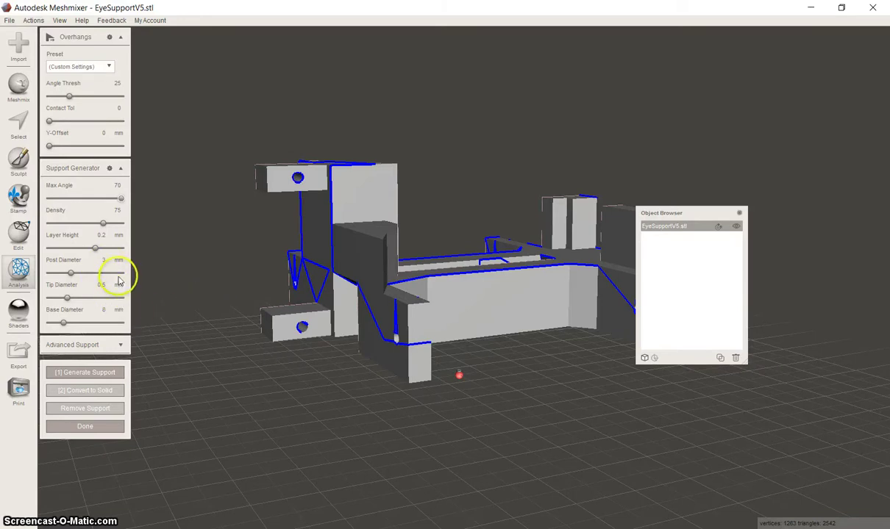
click(102, 260)
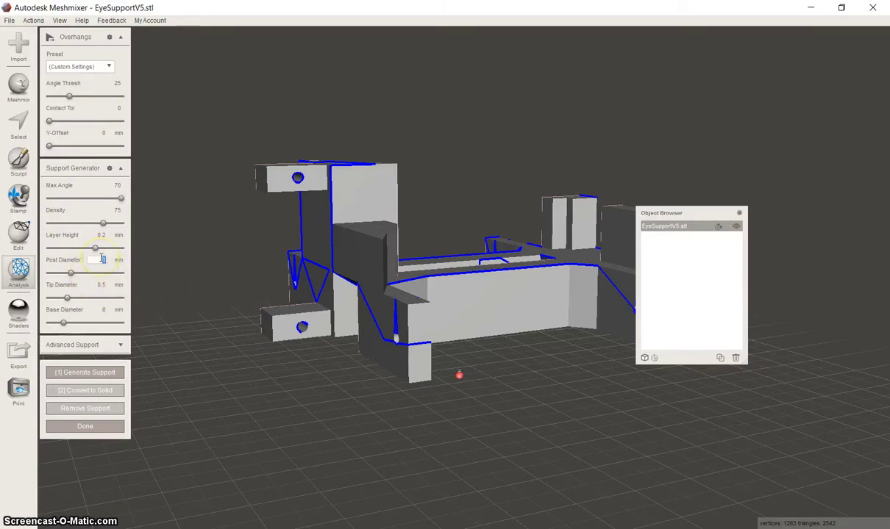
text(2)
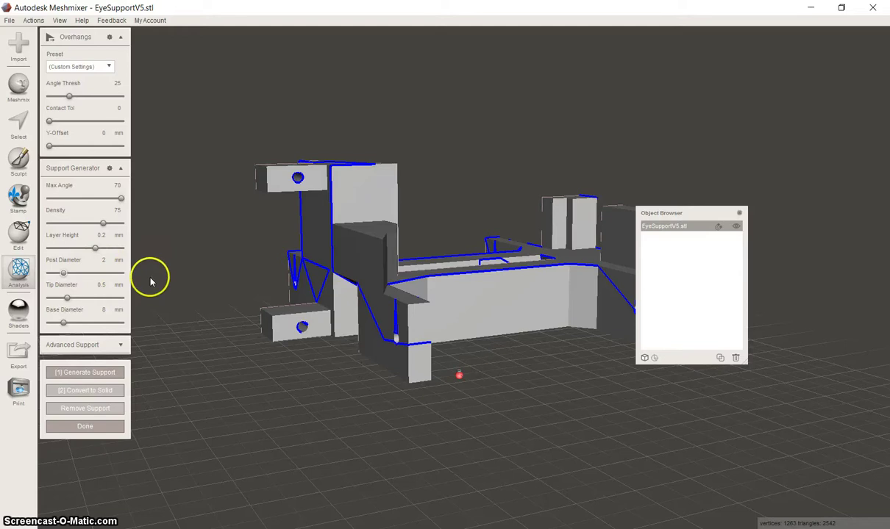
click(104, 285)
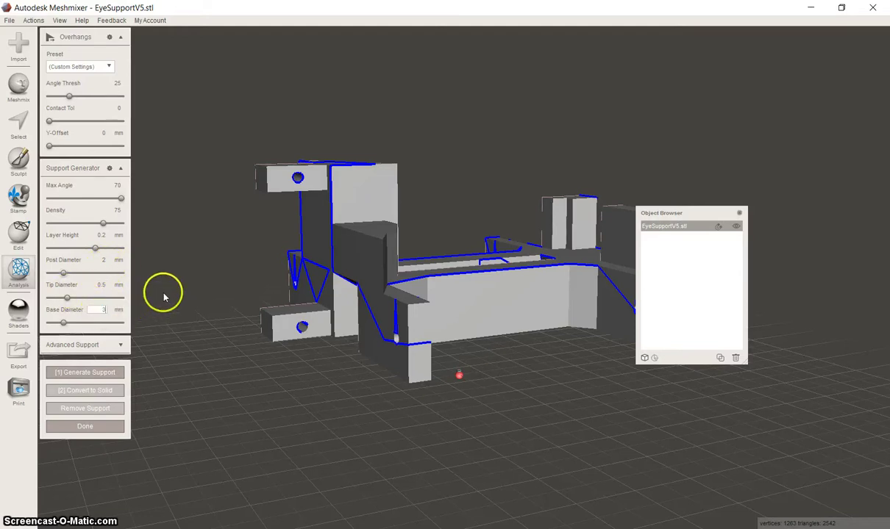
Step: Set the supports' tip height to 3 mm in the advanced options and generate the supports
click(121, 345)
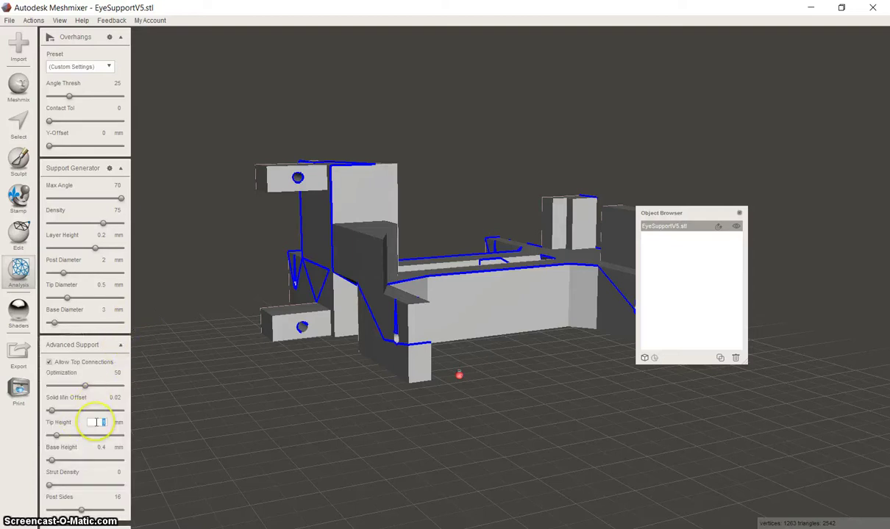
text(3)
key(Return)
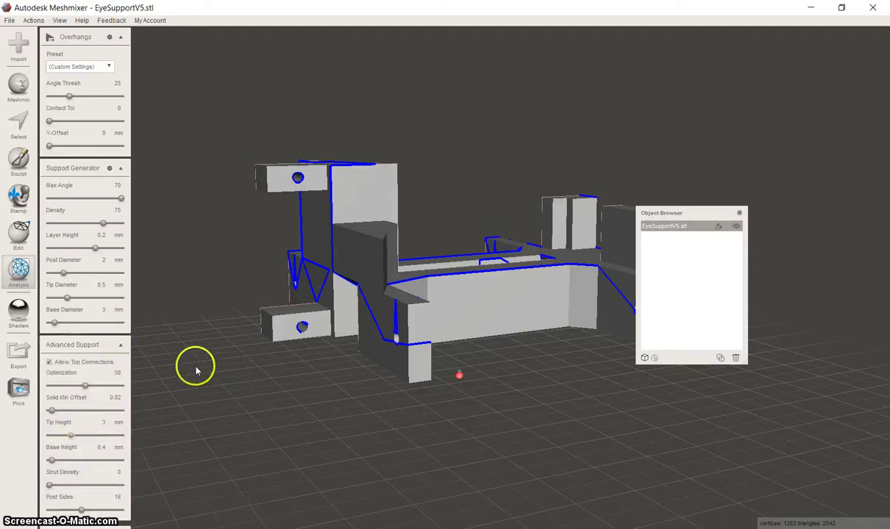
click(121, 347)
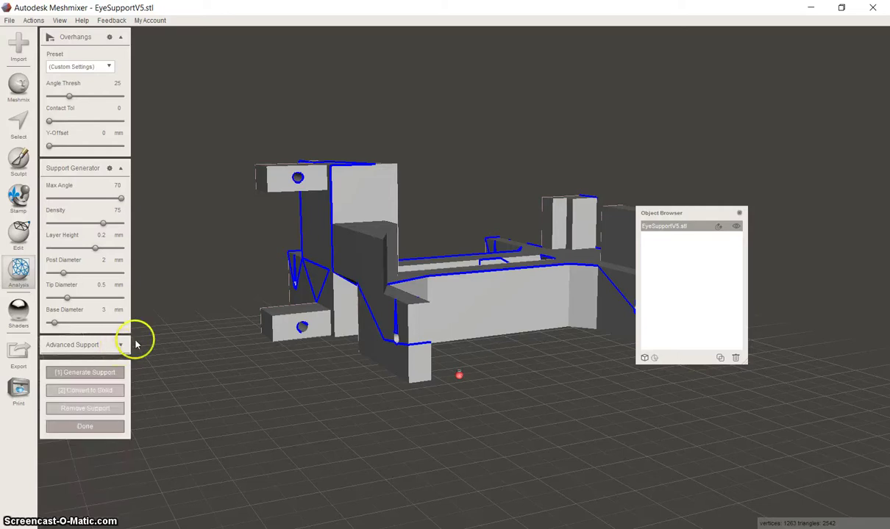
click(99, 372)
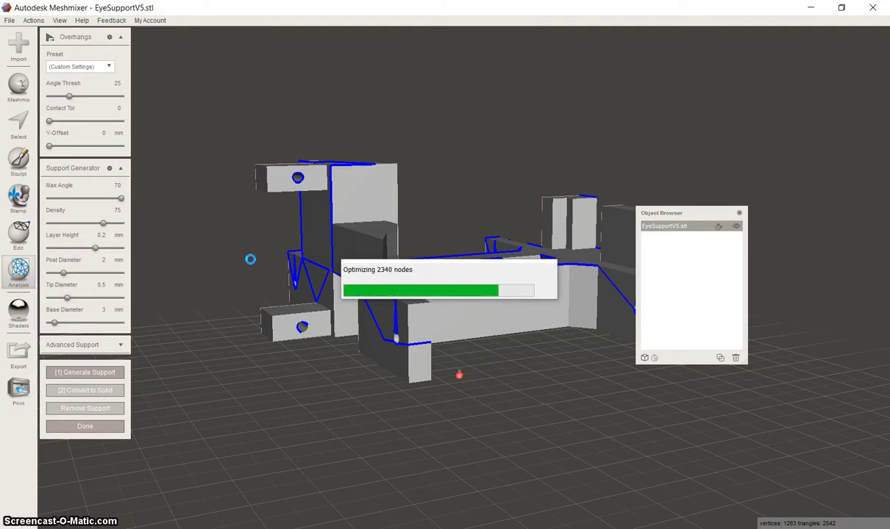
click(250, 269)
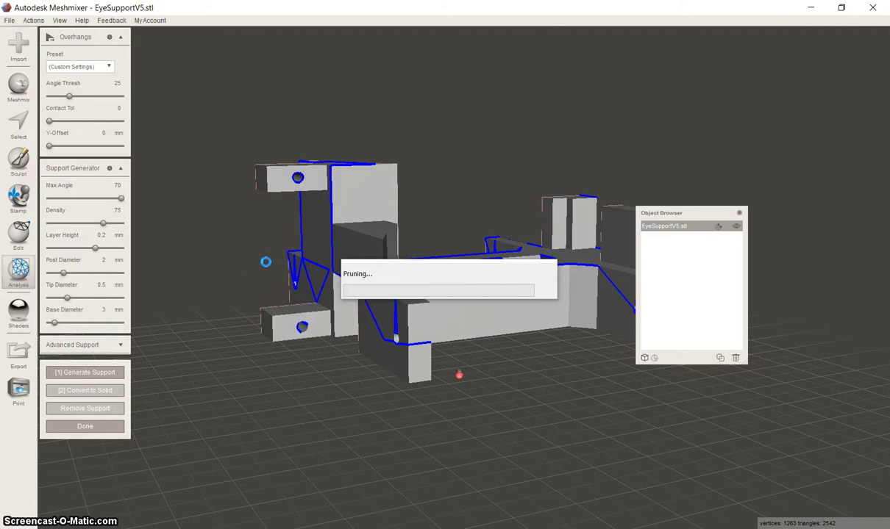
Step: Remove all generated supports, set the support density to 30, and generate the supports again
click(264, 259)
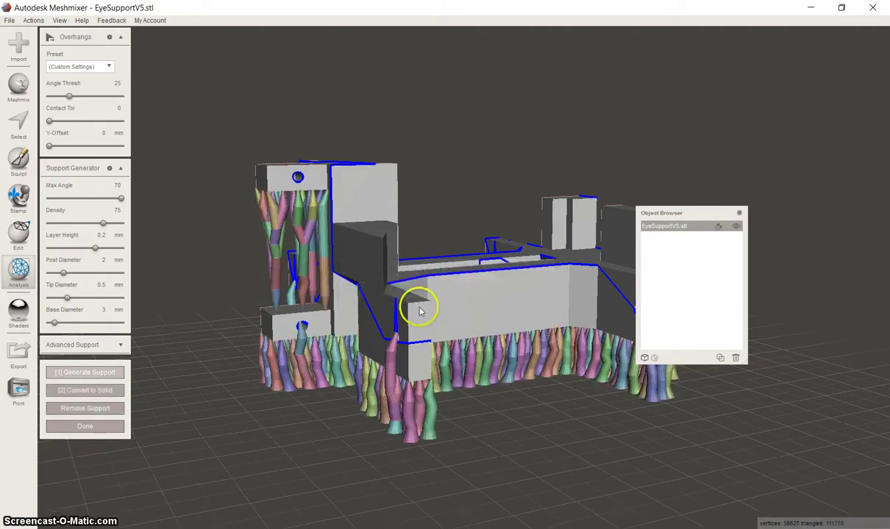
right_drag(433, 304, 397, 309)
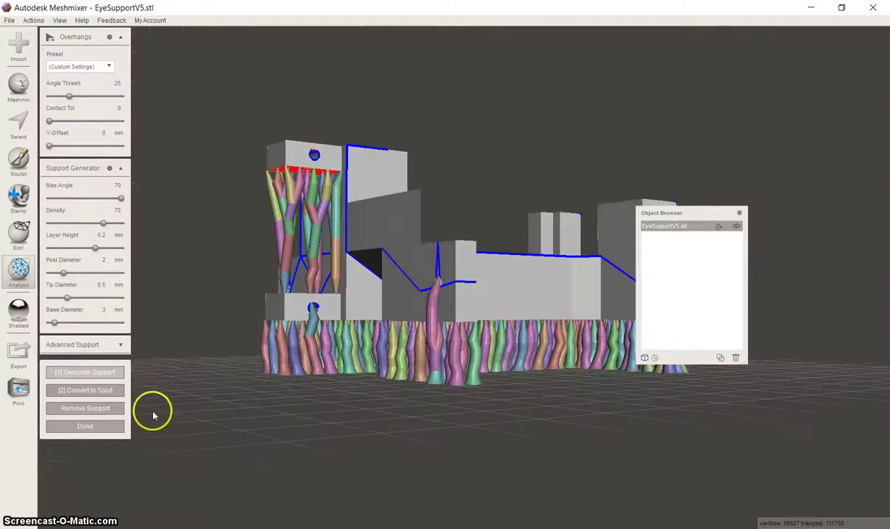
click(97, 409)
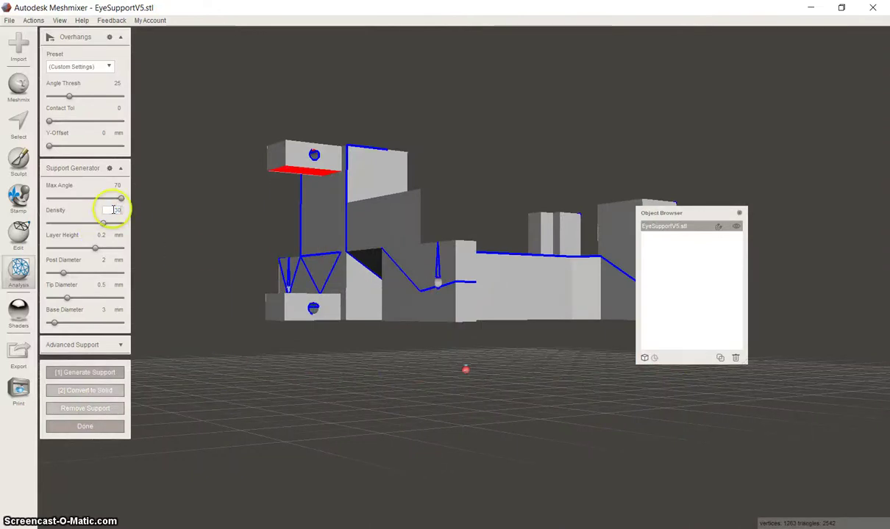
click(87, 373)
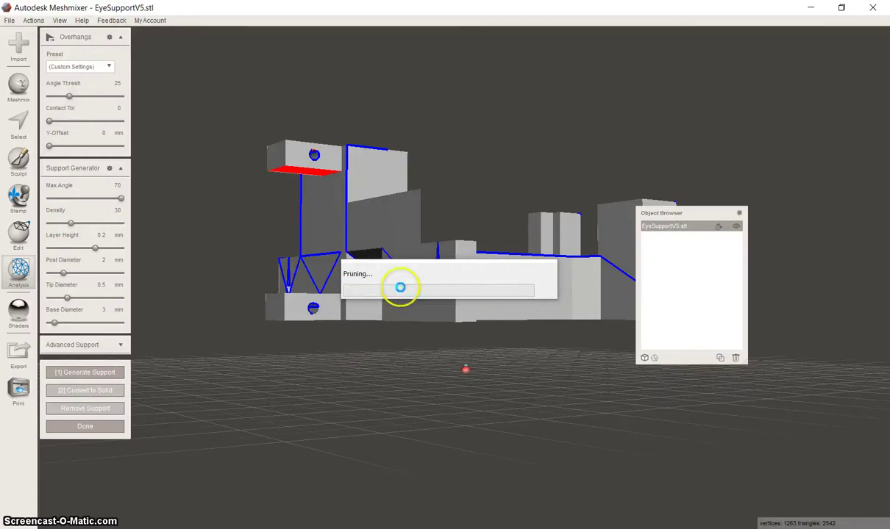
Step: Replace a generated support under one front arm of the part with a manually placed one
right_drag(391, 284, 489, 189)
middle_drag(469, 176, 498, 244)
scroll(499, 244, up, 3)
right_drag(489, 216, 502, 207)
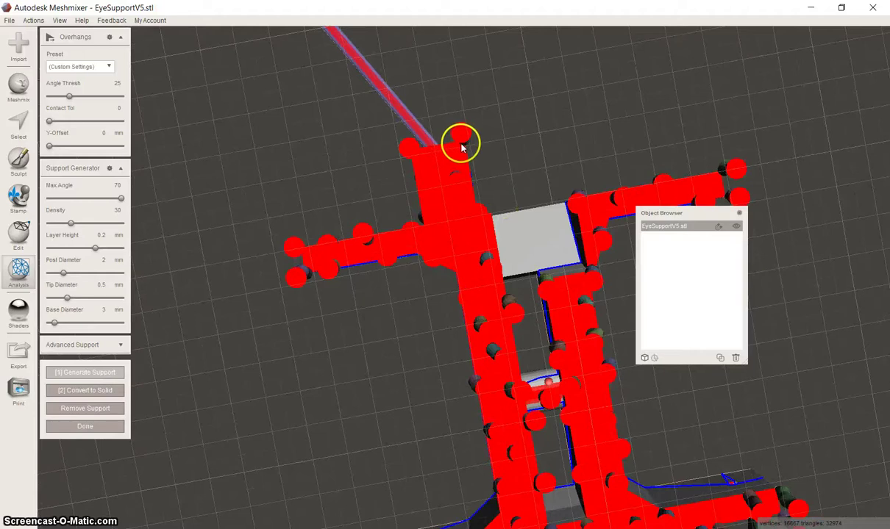
right_drag(462, 147, 463, 148)
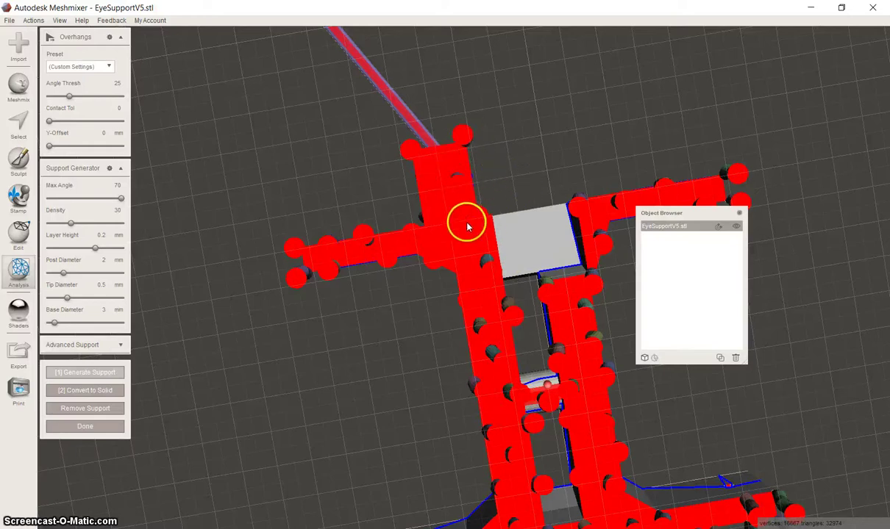
middle_drag(484, 342, 472, 246)
middle_drag(482, 286, 430, 156)
right_drag(456, 232, 359, 338)
click(374, 329)
right_drag(387, 324, 403, 264)
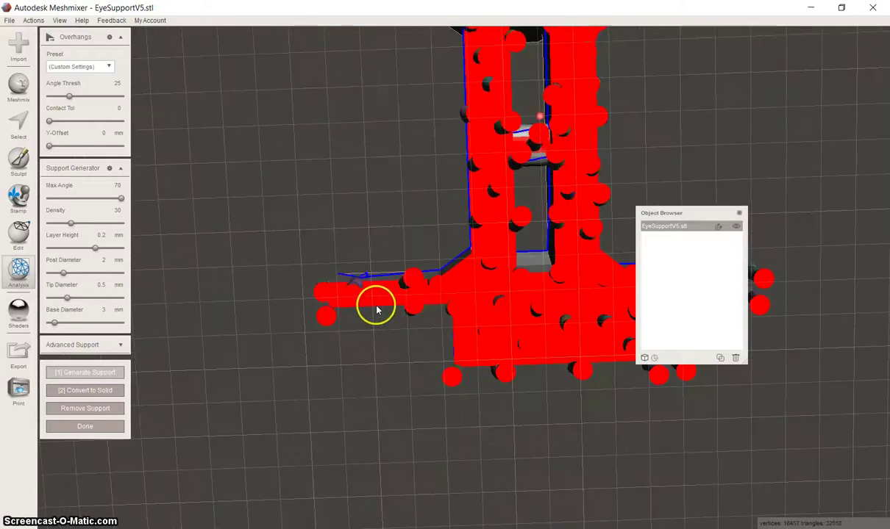
click(376, 309)
right_drag(377, 309, 374, 351)
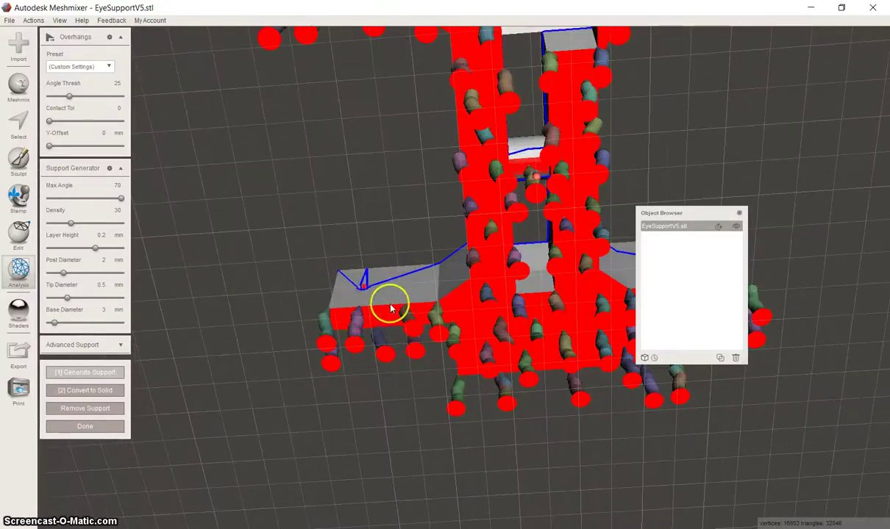
Step: Delete a support under the opposite front arm and place two new supports along that arm's edge
right_drag(391, 309, 531, 329)
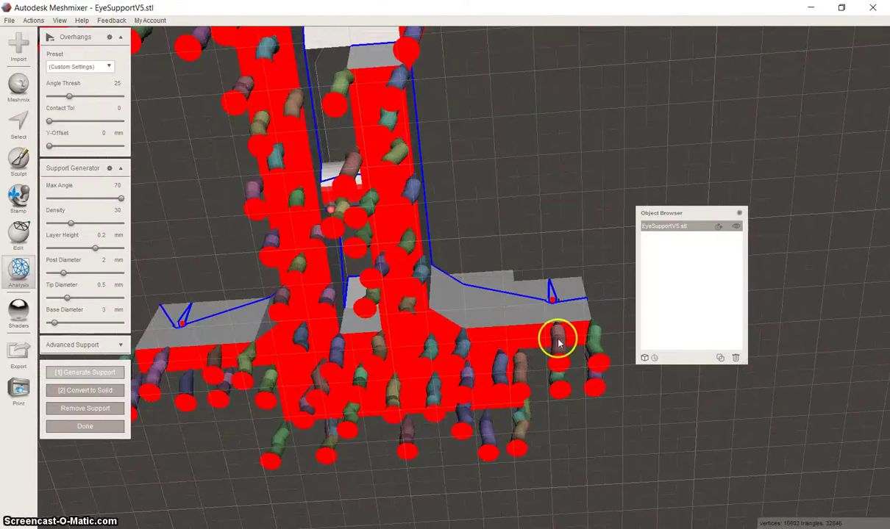
ctrl+click(557, 341)
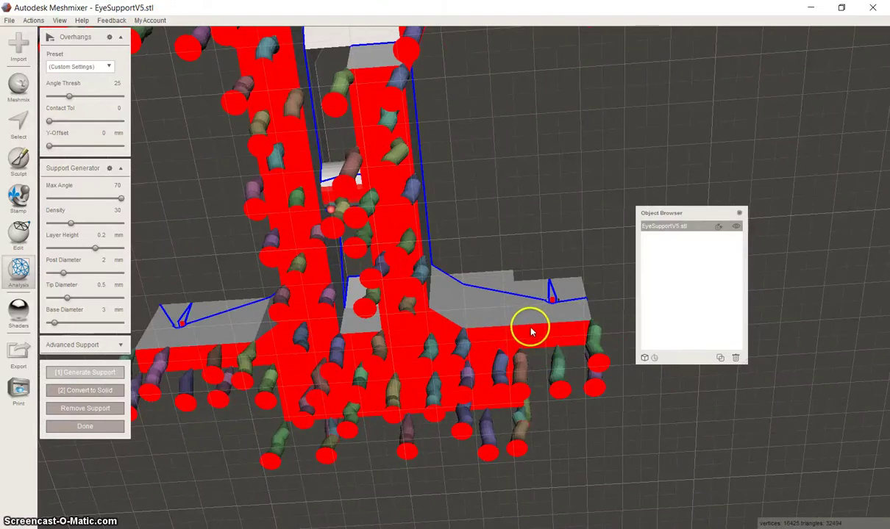
click(528, 331)
mouse_move(555, 332)
right_down()
mouse_move(554, 275)
mouse_move(556, 302)
mouse_move(539, 327)
right_up()
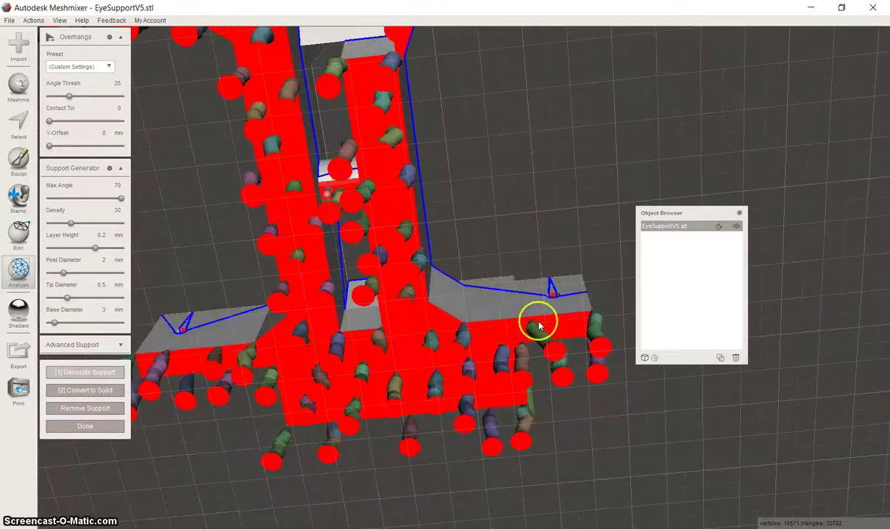
click(499, 324)
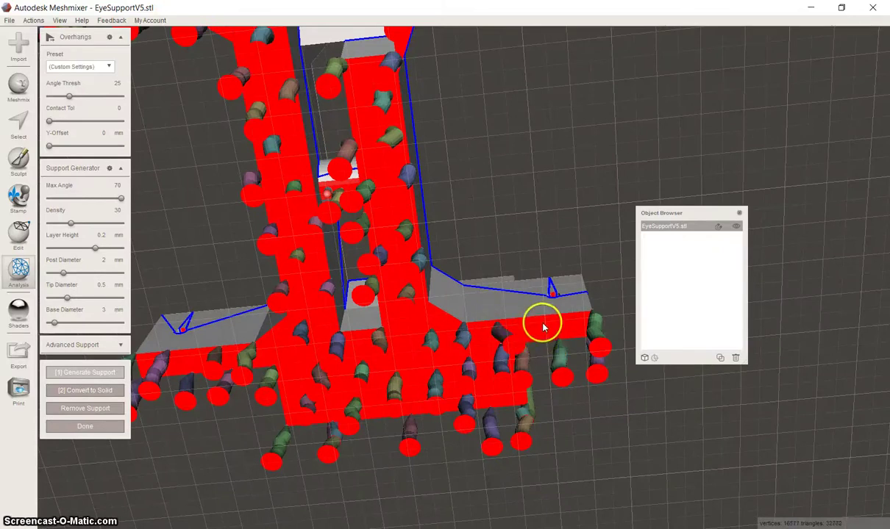
click(542, 321)
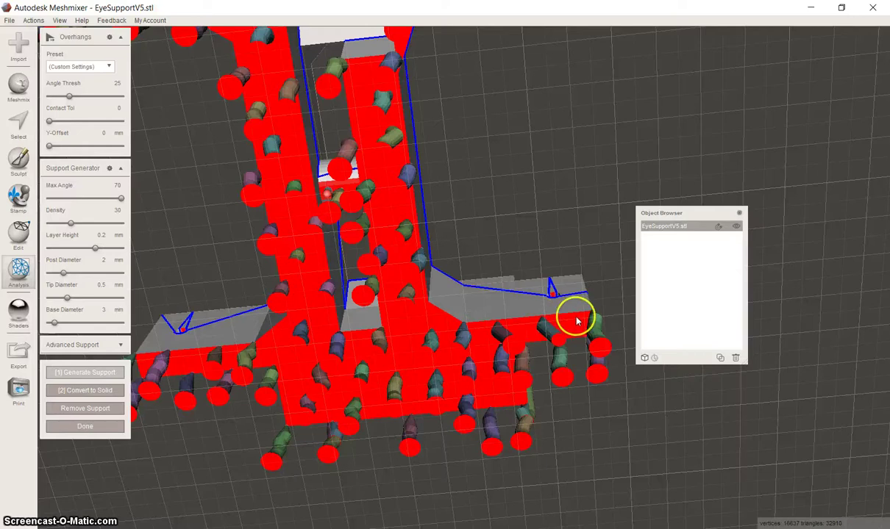
Step: Try to pull a slanted support outward from the end of that front arm, restarting the overhang analysis
right_drag(577, 321, 577, 301)
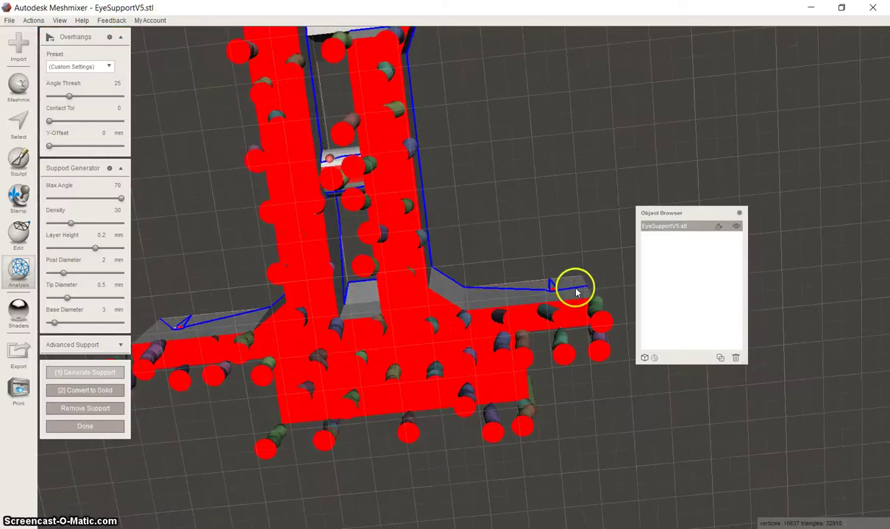
drag(577, 276, 580, 264)
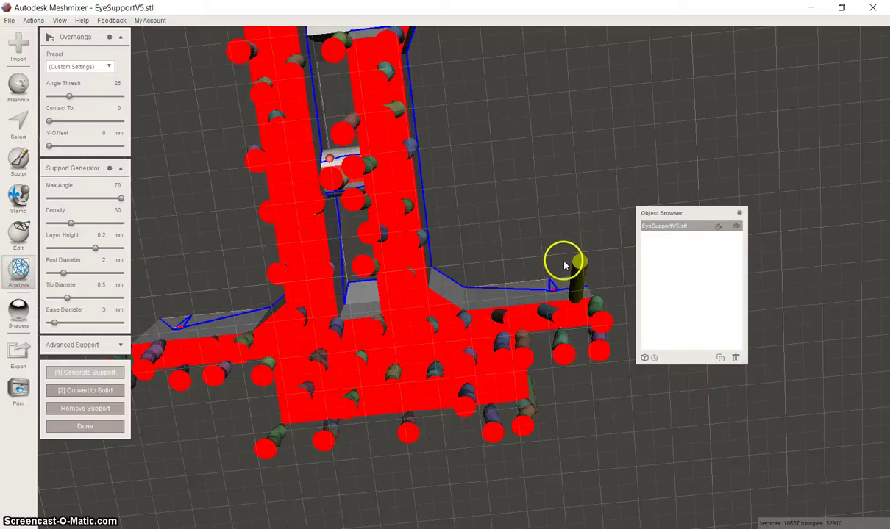
key(Escape)
mouse_move(574, 264)
right_down()
mouse_move(572, 250)
mouse_move(566, 261)
right_up()
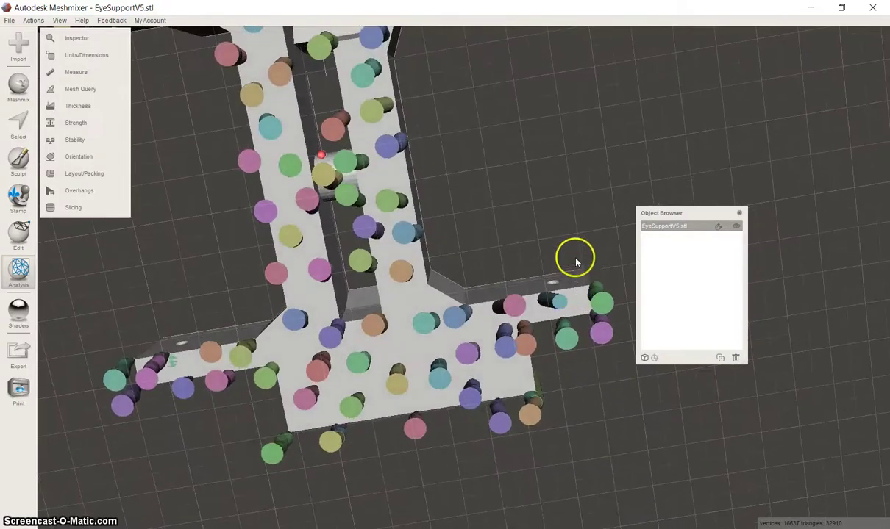
click(76, 191)
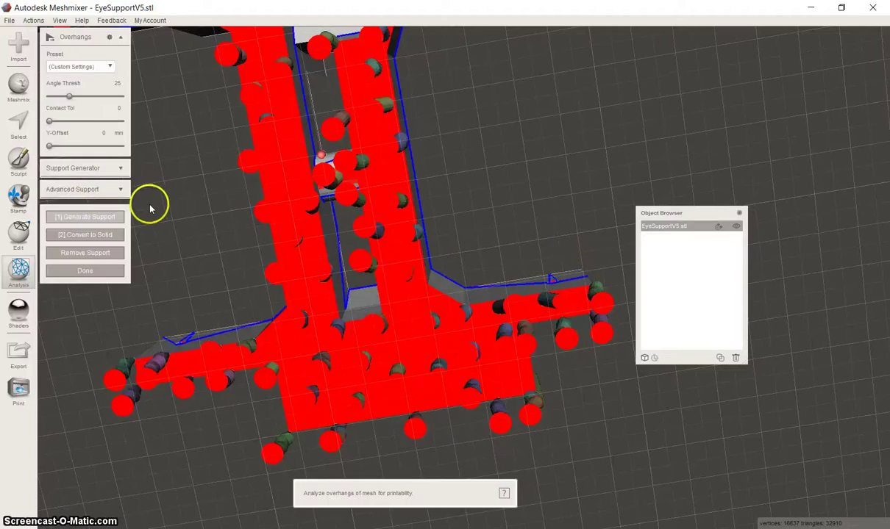
drag(574, 287, 578, 255)
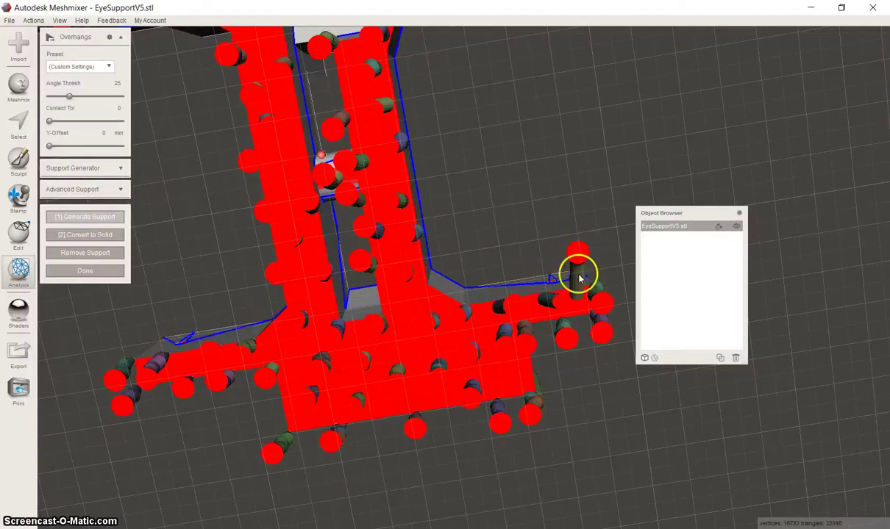
right_drag(579, 296, 588, 254)
Step: Add manual supports along the inner edge of the shorter rail and under the neighbouring rear arm
right_drag(555, 228, 451, 255)
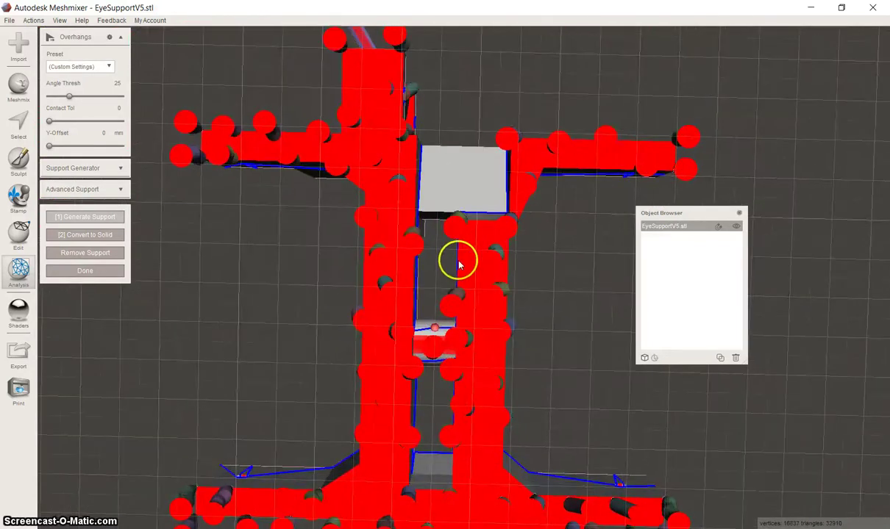
scroll(457, 272, up, 4)
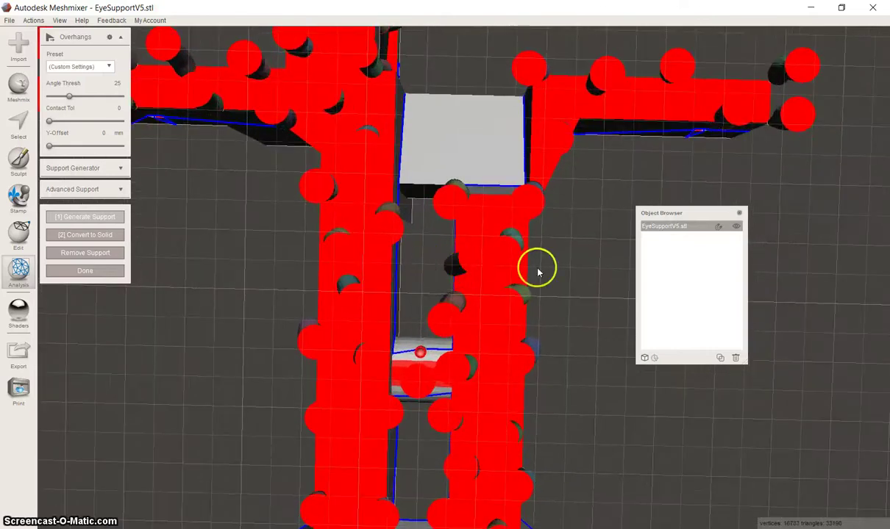
mouse_move(453, 268)
middle_down()
mouse_move(453, 322)
mouse_move(439, 350)
mouse_move(407, 295)
mouse_move(450, 257)
middle_up()
middle_drag(494, 212, 467, 224)
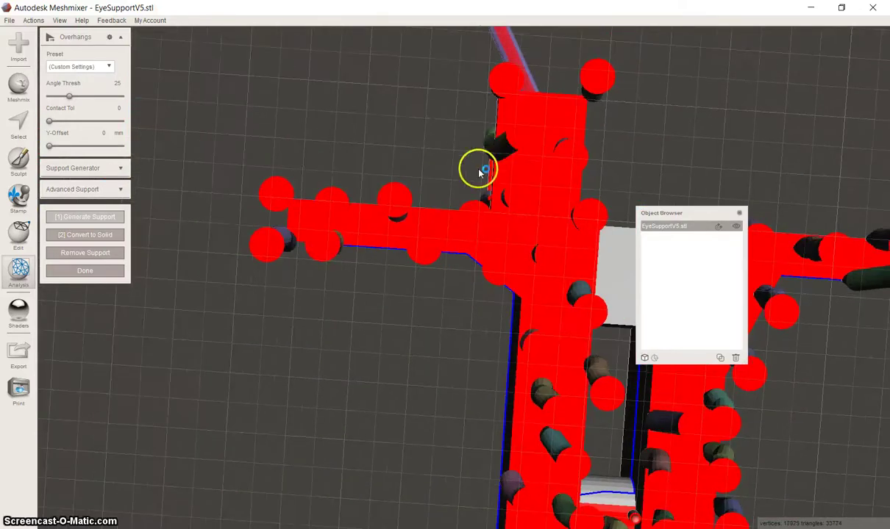
Step: Delete the branched supports under the raised end block, including the long diagonal post running to the build plane
right_drag(476, 171, 441, 341)
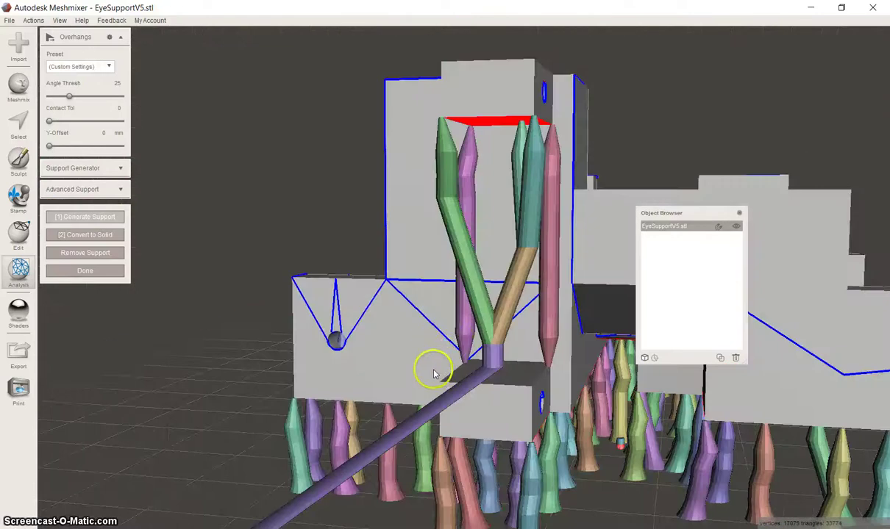
middle_drag(433, 366, 466, 234)
scroll(465, 233, down, 2)
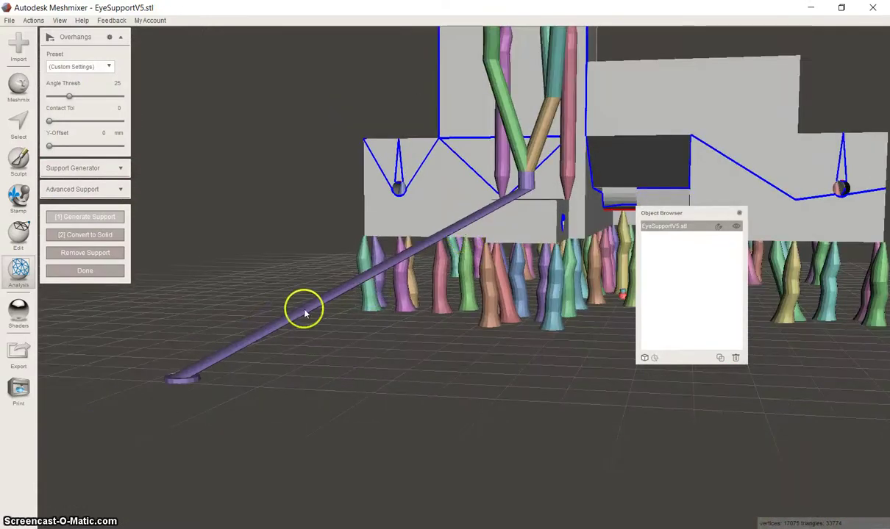
right_drag(425, 261, 397, 294)
right_drag(478, 182, 463, 149)
mouse_move(464, 142)
mouse_down()
mouse_move(461, 184)
mouse_move(471, 185)
mouse_up()
ctrl+click(479, 196)
middle_drag(478, 195, 473, 235)
mouse_move(479, 180)
right_down()
mouse_move(482, 103)
mouse_move(479, 172)
right_up()
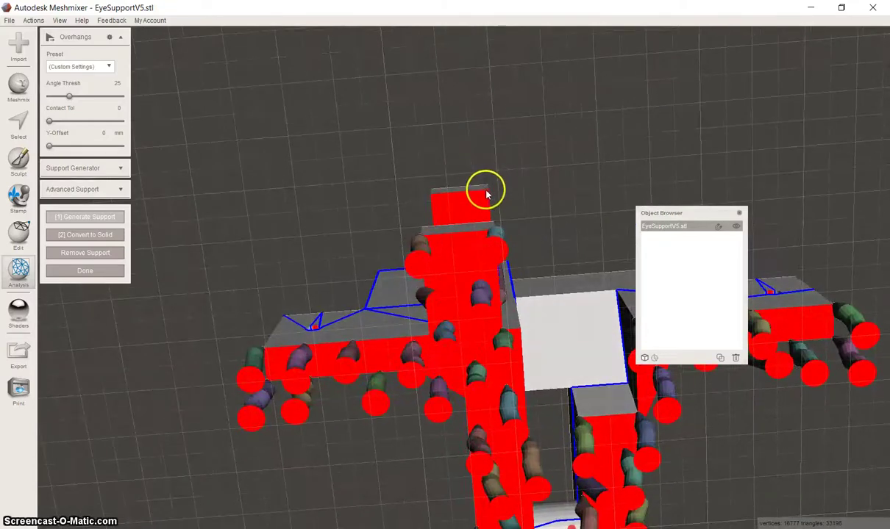
Step: Place outward-slanting supports from the two outer corners of the raised end block down to the build plane
drag(486, 192, 497, 193)
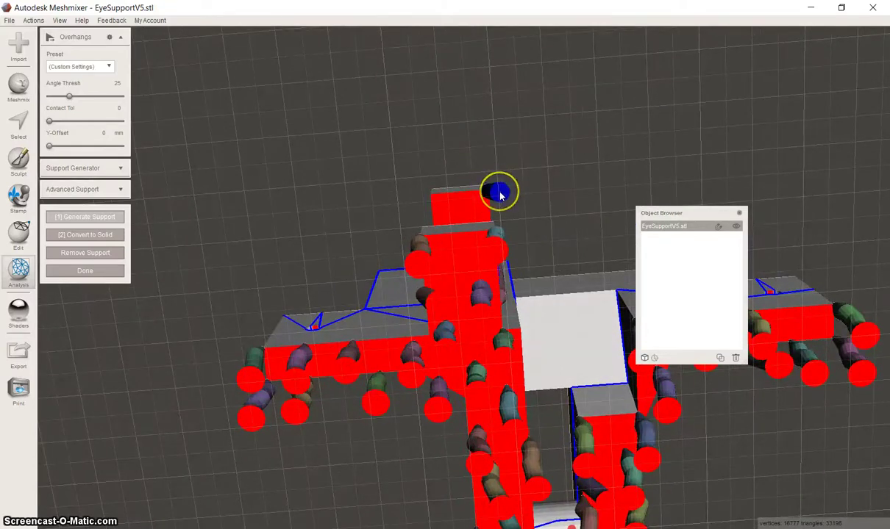
right_drag(500, 217, 507, 205)
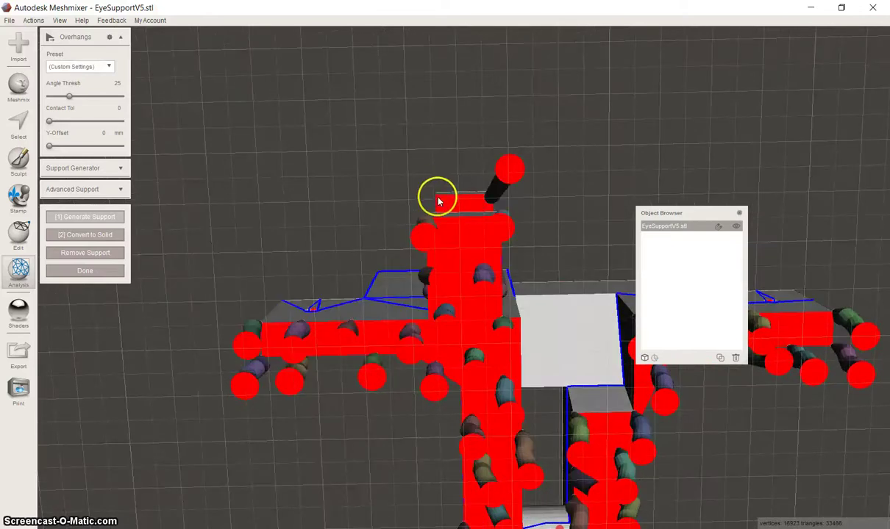
drag(439, 202, 415, 183)
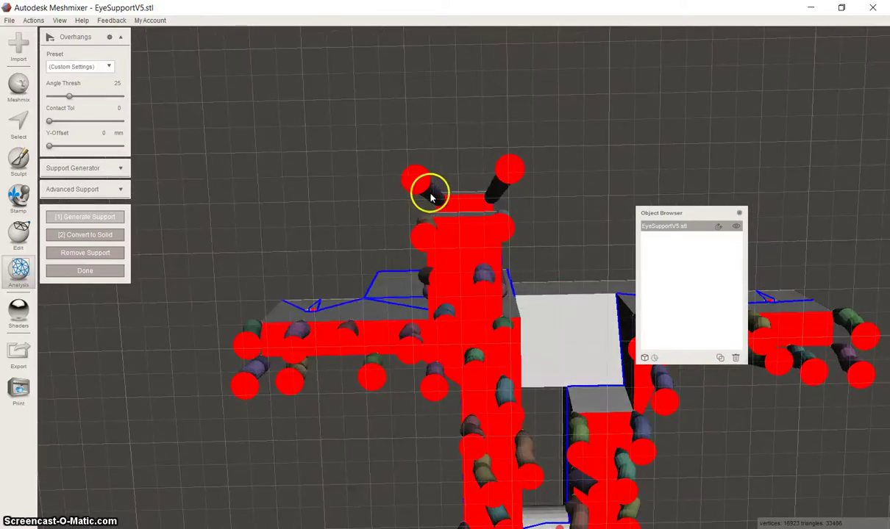
Step: Add angled supports under the middle of the raised end block and delete those resting on the block below
right_drag(431, 197, 372, 252)
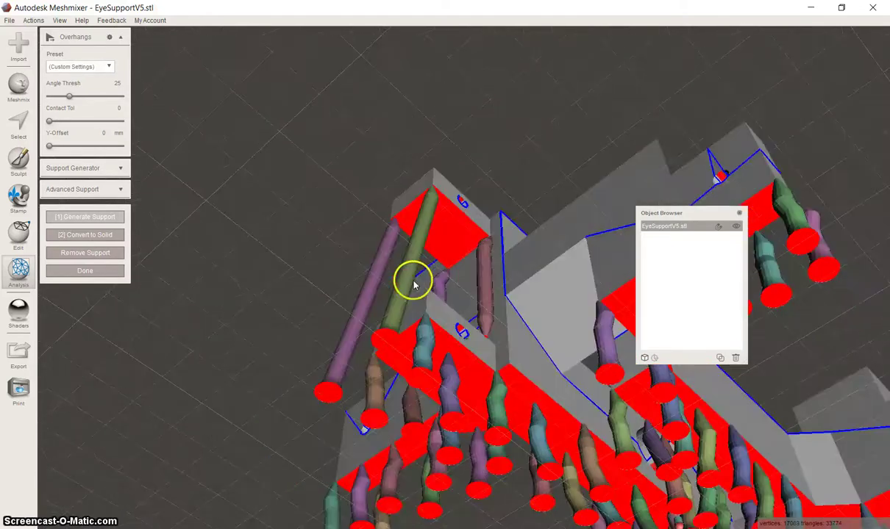
drag(412, 274, 469, 220)
right_drag(468, 220, 398, 282)
drag(401, 281, 432, 236)
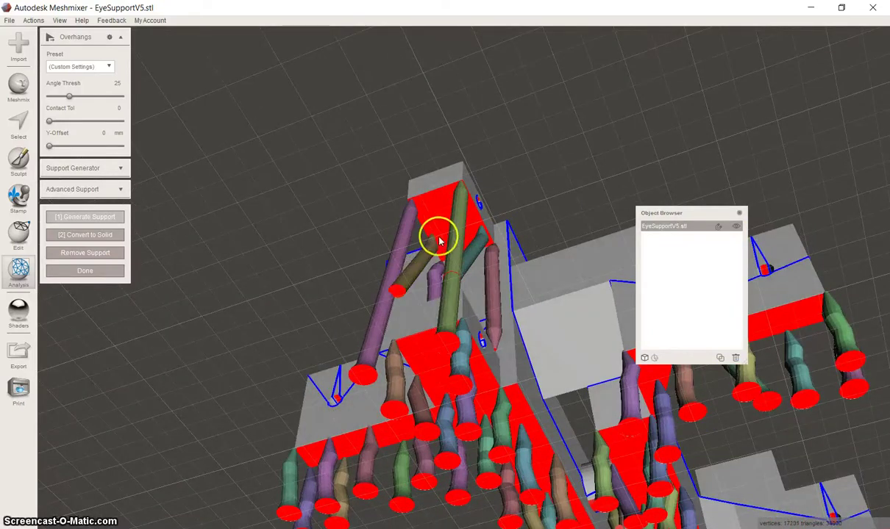
right_drag(418, 252, 473, 303)
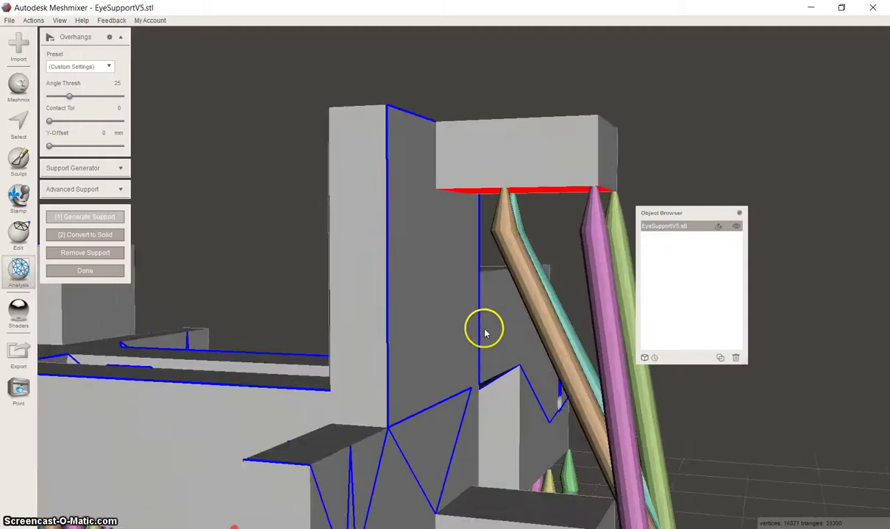
Step: Place angled supports at the two inner corners of the raised end block, clear of the lower block
scroll(485, 326, down, 2)
right_drag(485, 325, 481, 174)
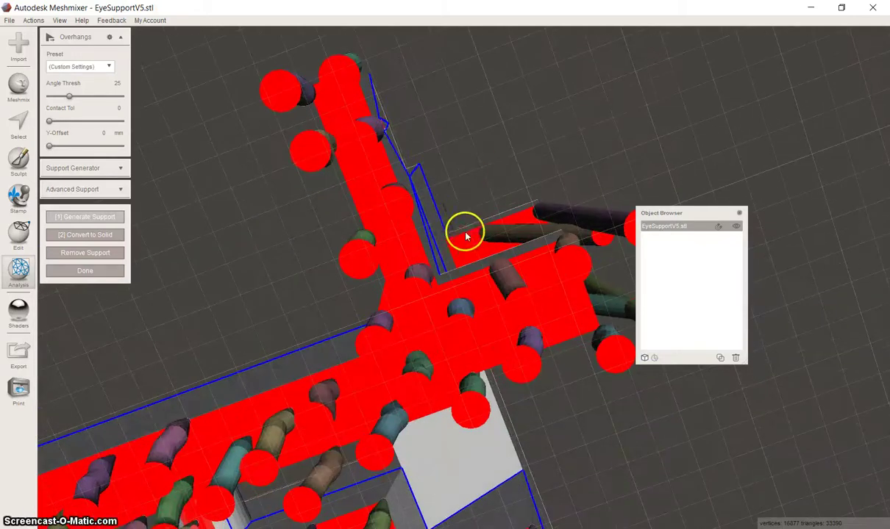
click(462, 200)
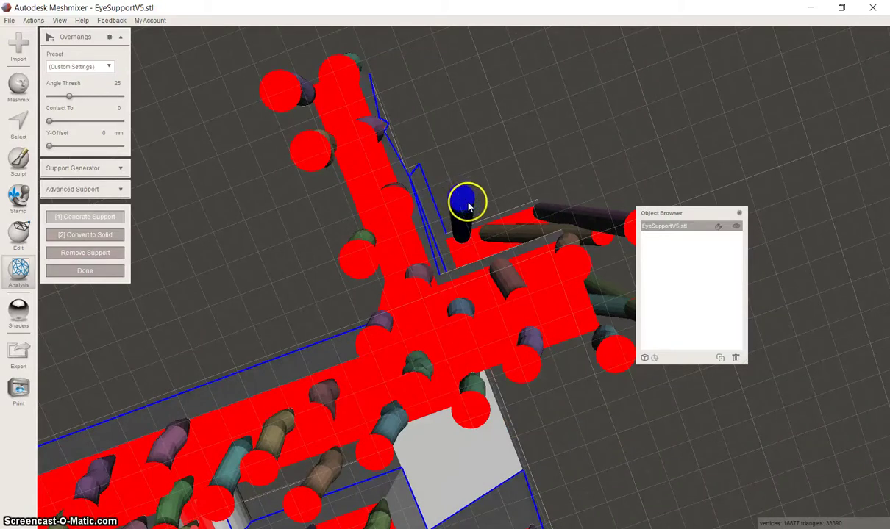
right_drag(481, 250, 312, 227)
right_drag(448, 235, 480, 259)
ctrl+click(462, 227)
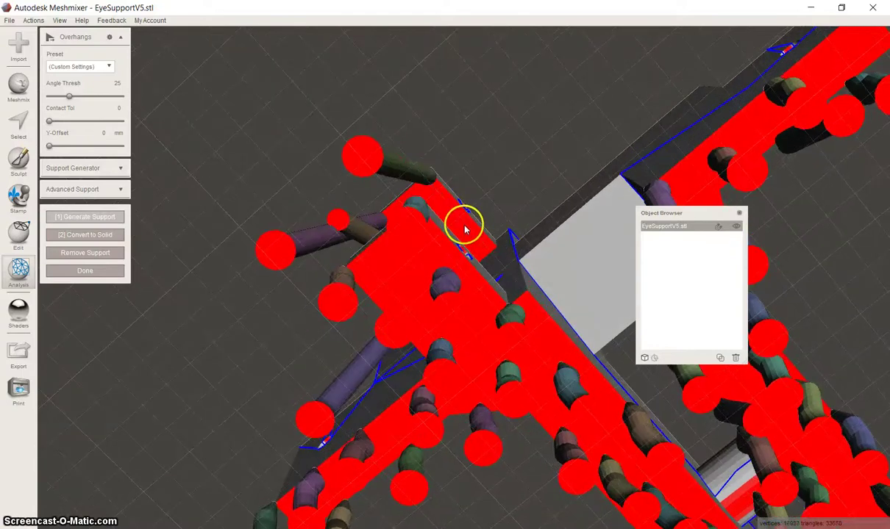
click(499, 211)
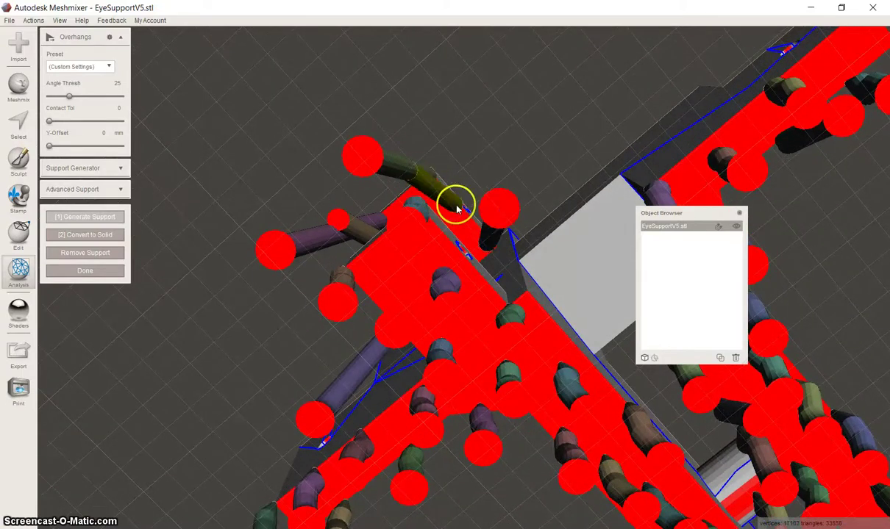
right_drag(463, 212, 527, 358)
scroll(454, 351, down, 2)
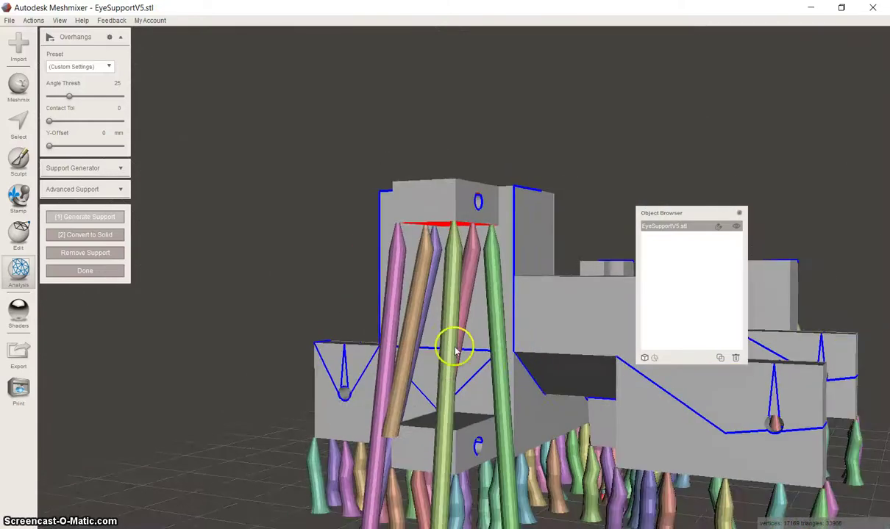
Step: Replace the angled support resting on the lower block with a branch from the outer corner post to the raised end block's underside
right_drag(455, 344, 417, 250)
ctrl+click(420, 316)
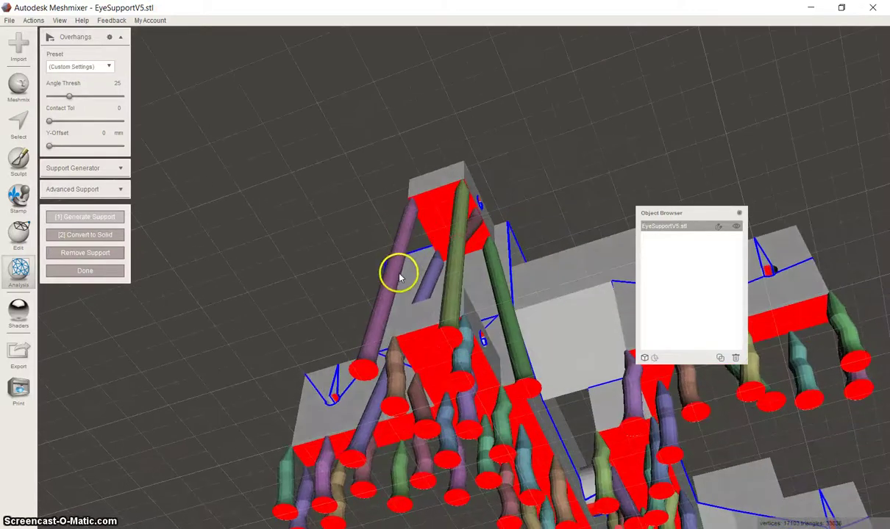
drag(399, 273, 436, 231)
right_drag(432, 245, 397, 162)
Step: Check the part's underside from below and add supports where overhang areas have none
right_drag(482, 159, 355, 204)
middle_drag(323, 200, 389, 203)
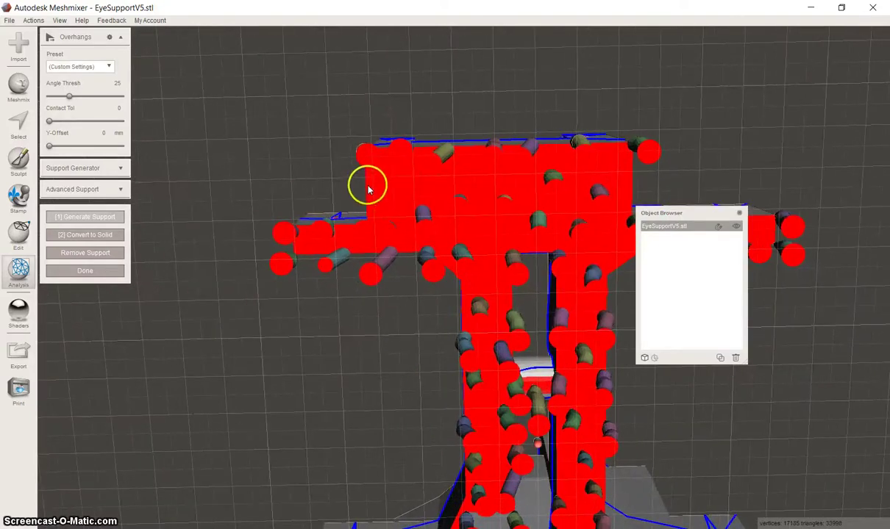
right_drag(365, 197, 411, 195)
right_drag(486, 188, 457, 337)
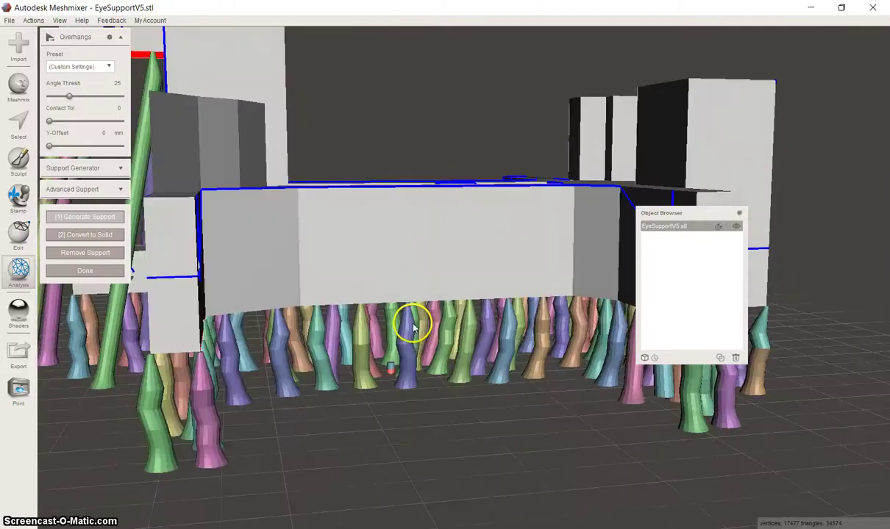
scroll(410, 324, down, 3)
right_drag(418, 297, 314, 168)
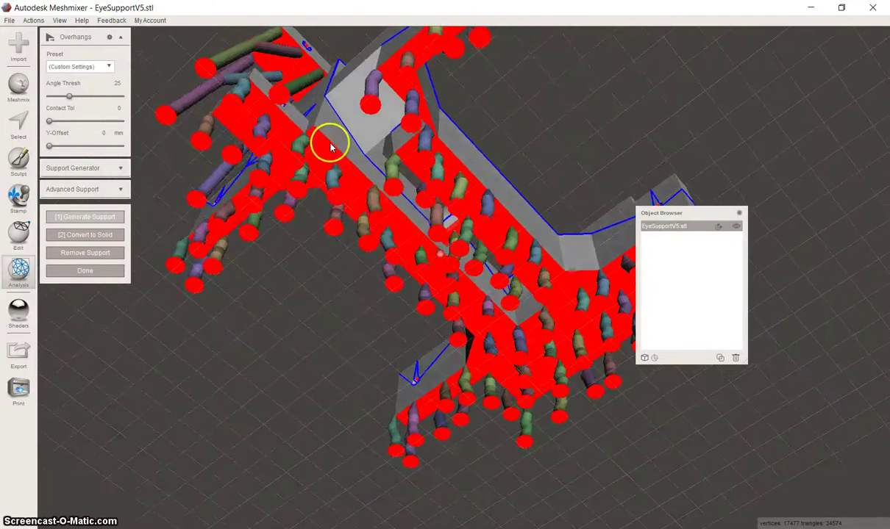
right_drag(333, 149, 311, 305)
right_drag(383, 257, 358, 297)
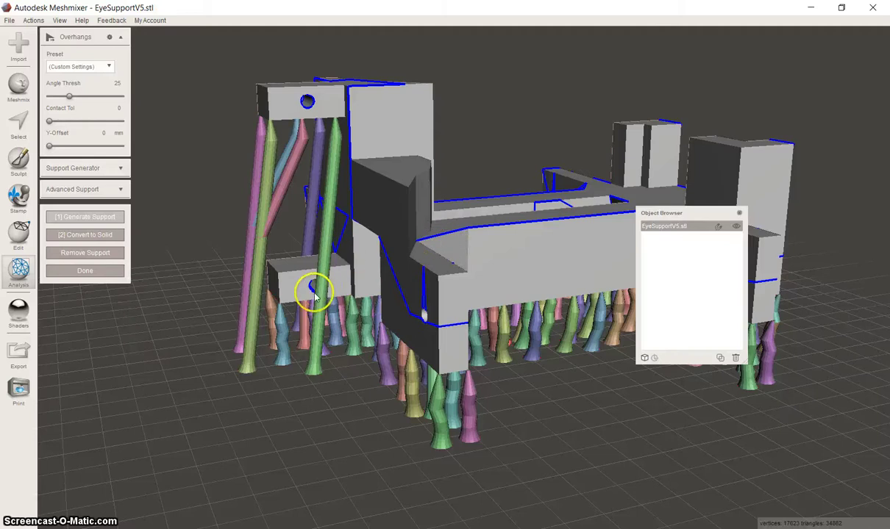
Step: Examine the completed supports around the raised end block and along the main body from several angles
right_drag(314, 294, 328, 296)
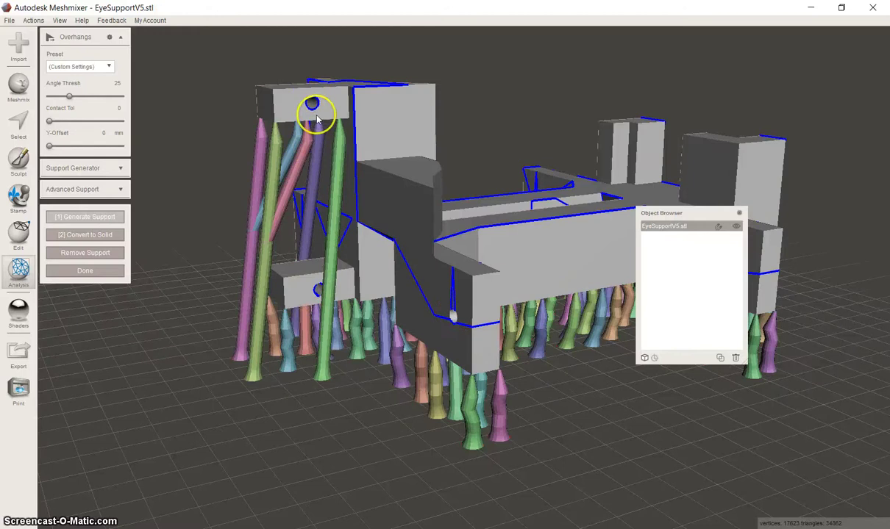
right_drag(434, 244, 338, 248)
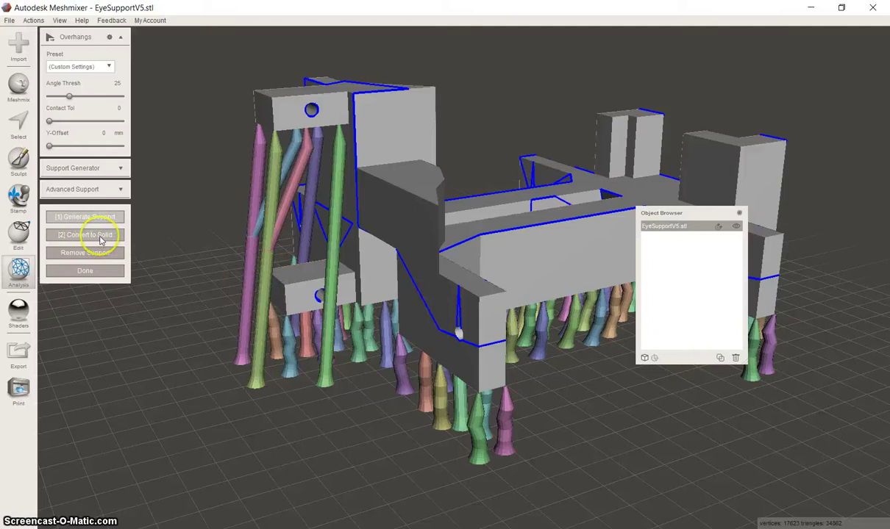
scroll(342, 259, up, 1)
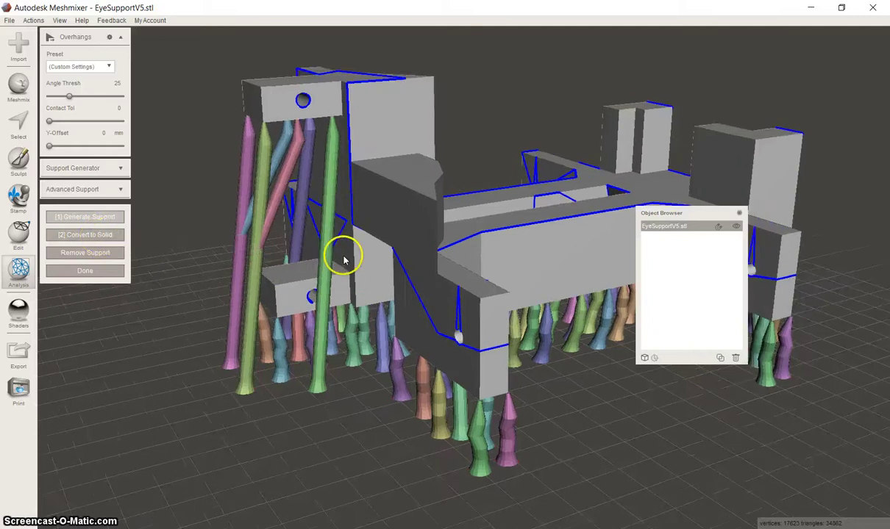
middle_drag(403, 260, 357, 264)
right_drag(358, 269, 463, 249)
scroll(402, 324, up, 2)
scroll(372, 330, down, 3)
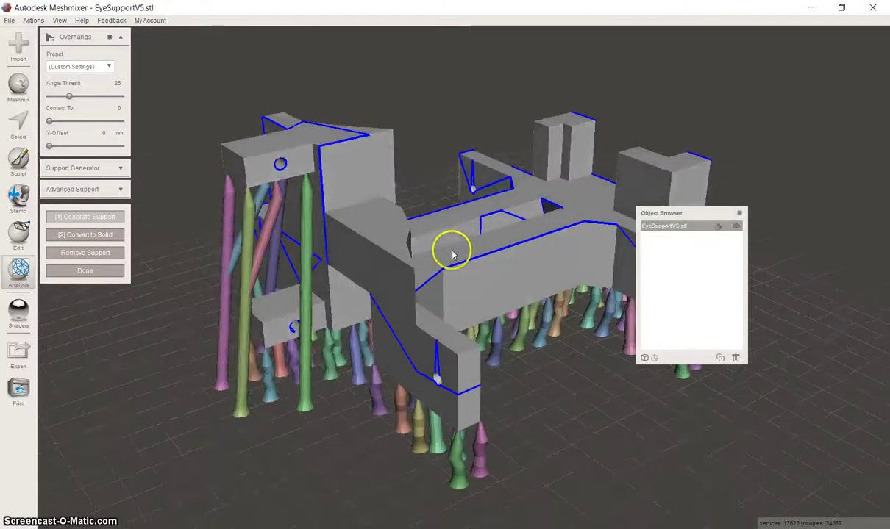
scroll(440, 254, up, 2)
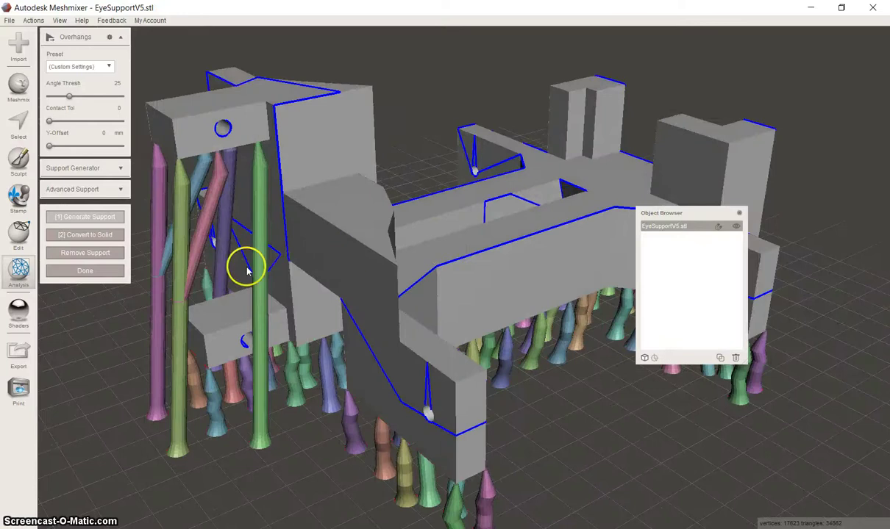
Step: Finish the overhang support editing and start exporting the supported mesh
click(92, 271)
scroll(426, 259, down, 2)
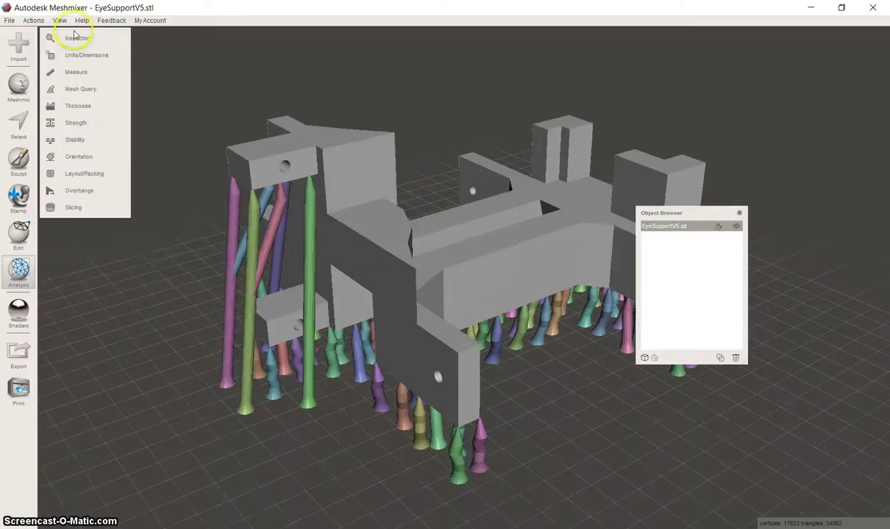
click(9, 20)
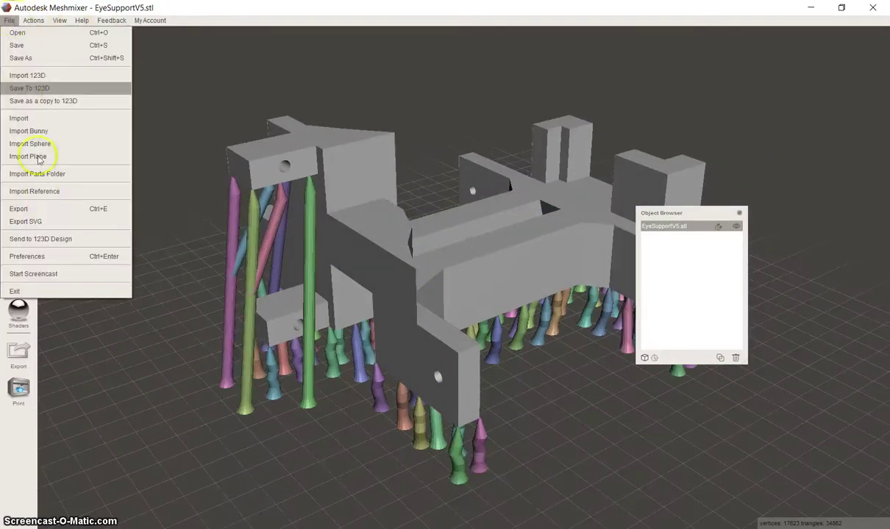
click(45, 210)
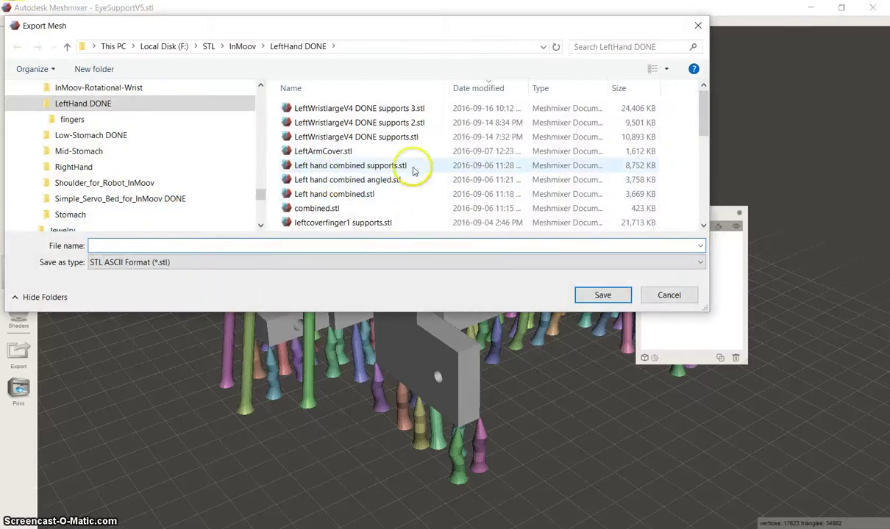
drag(388, 28, 415, 86)
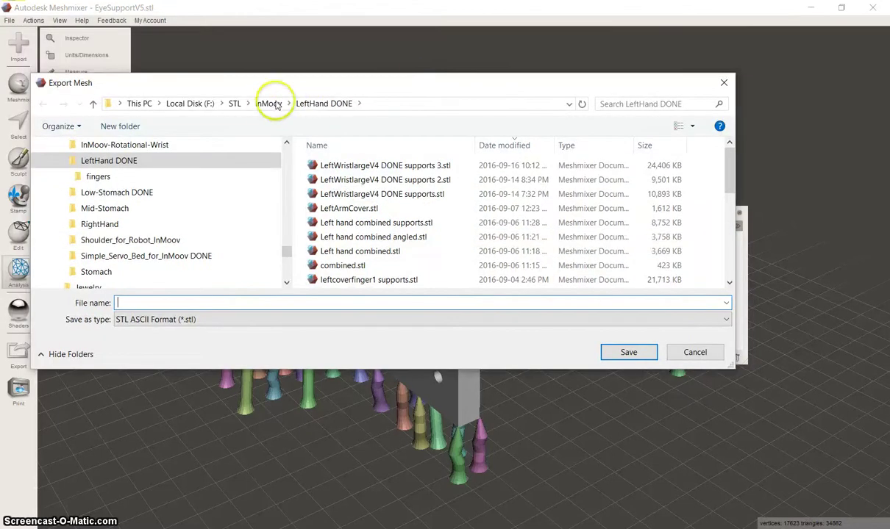
Step: Search the InMoov folder for the export destination, sorting its contents by date modified
click(270, 105)
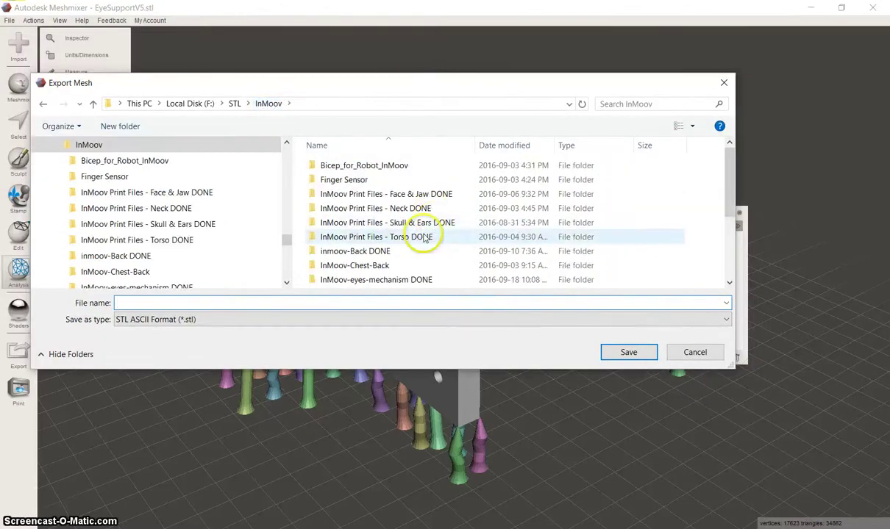
click(406, 237)
scroll(441, 254, down, 2)
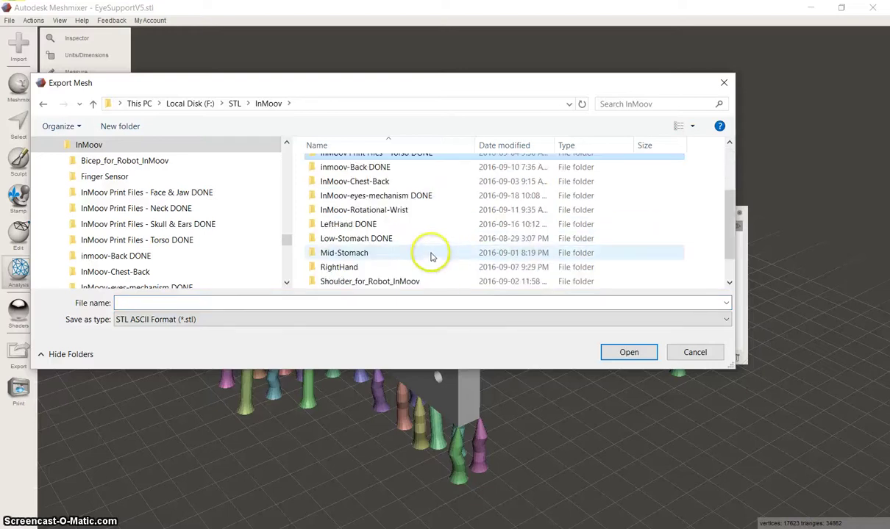
scroll(432, 257, up, 1)
scroll(432, 257, up, 1)
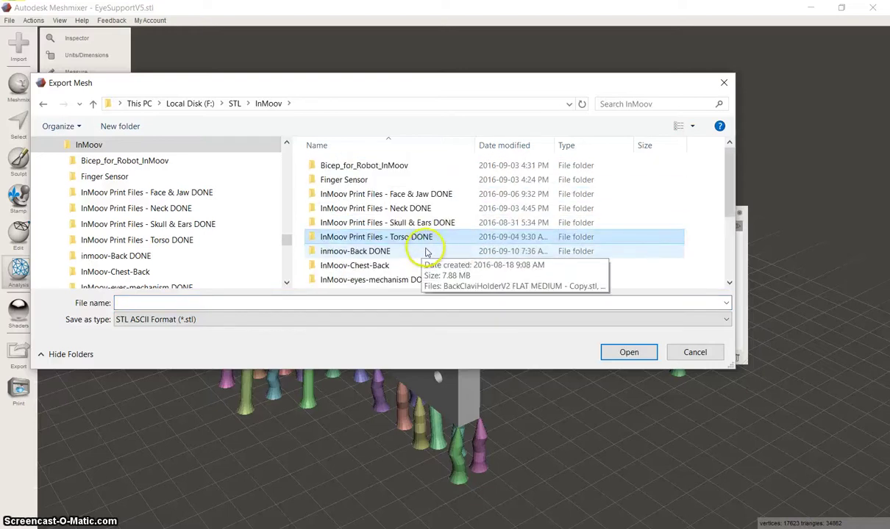
scroll(450, 242, down, 3)
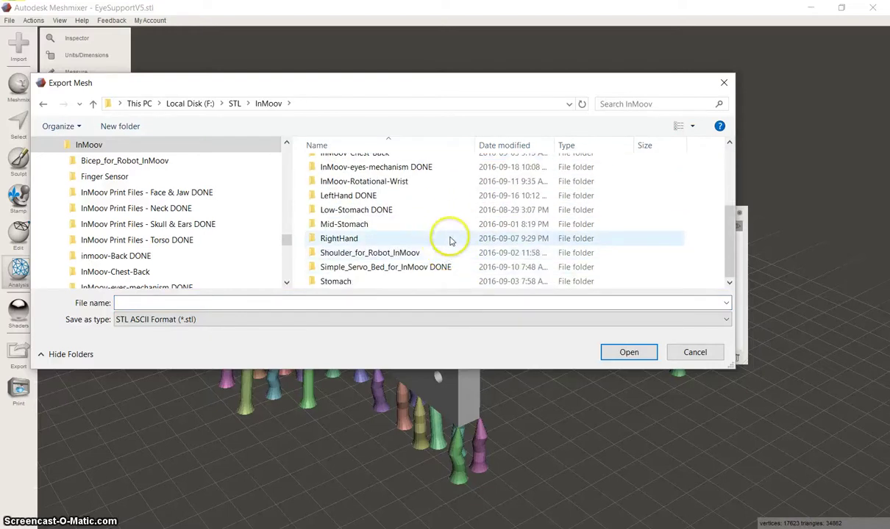
click(506, 146)
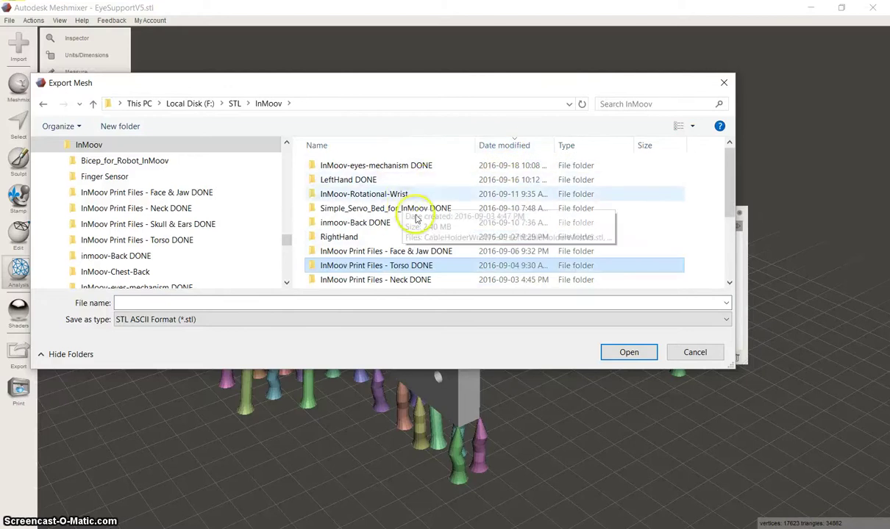
scroll(419, 231, down, 2)
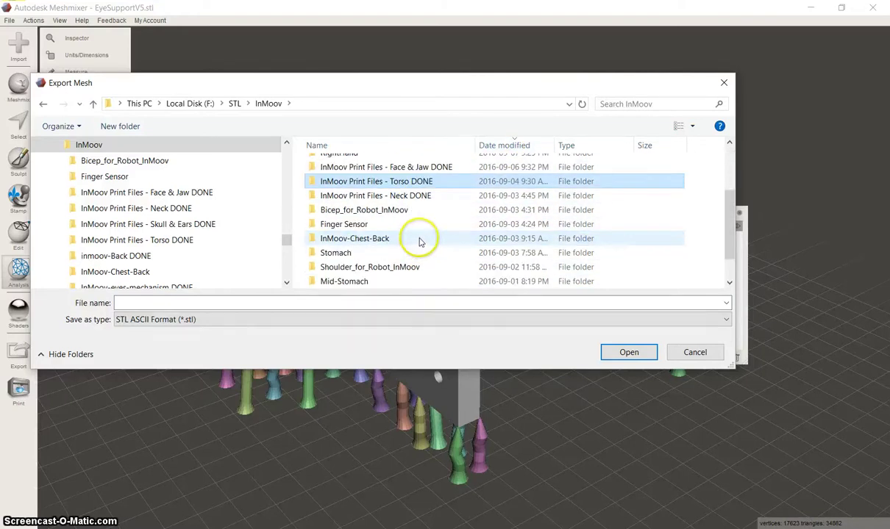
scroll(422, 244, down, 1)
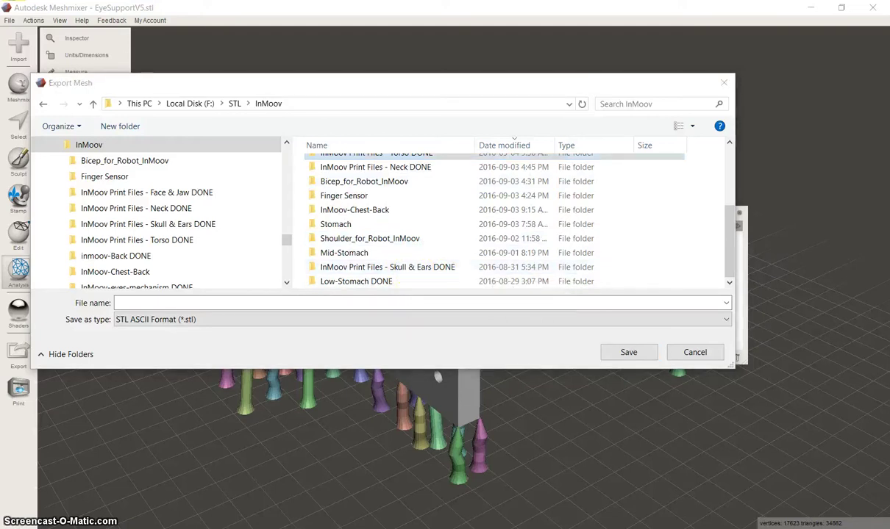
Step: Set the export location to the folder F:\STL\InMoov\InMoov-eyes-mechanism DONE
click(290, 302)
text(F:\STL\InMoov\InMoov-eyes-mechanism DONE)
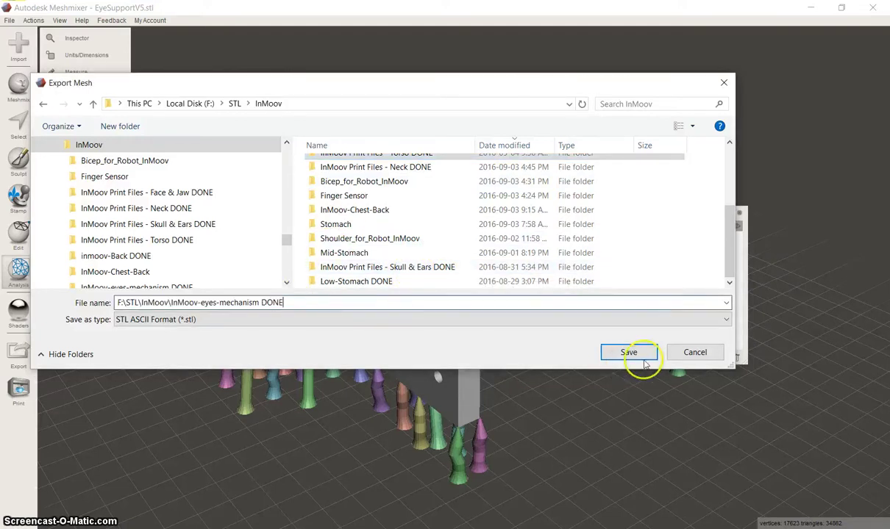
click(628, 352)
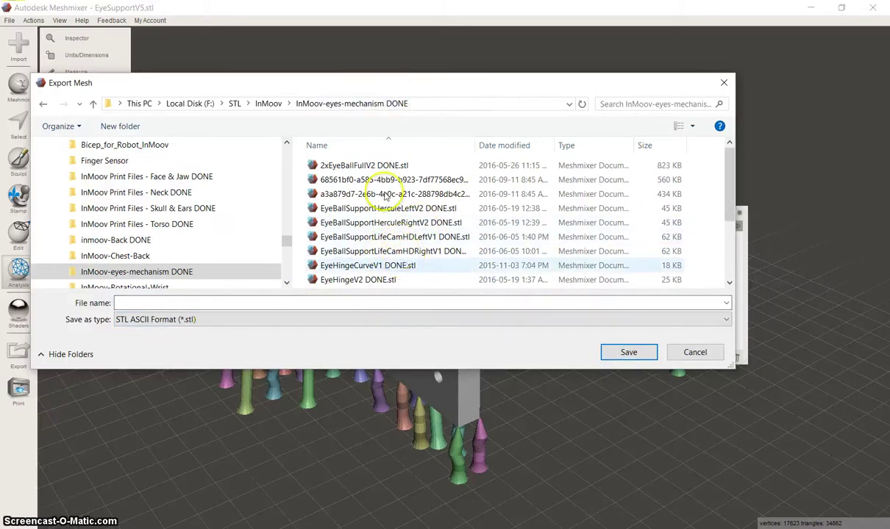
Step: Export the mesh in STL ASCII format as "EyeSupportV5 supports 2.stl"
click(323, 302)
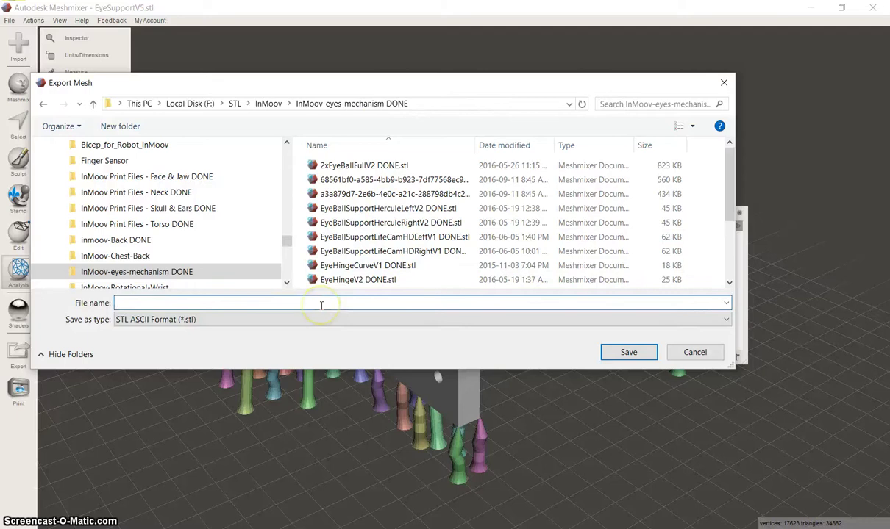
text(EyeSupp)
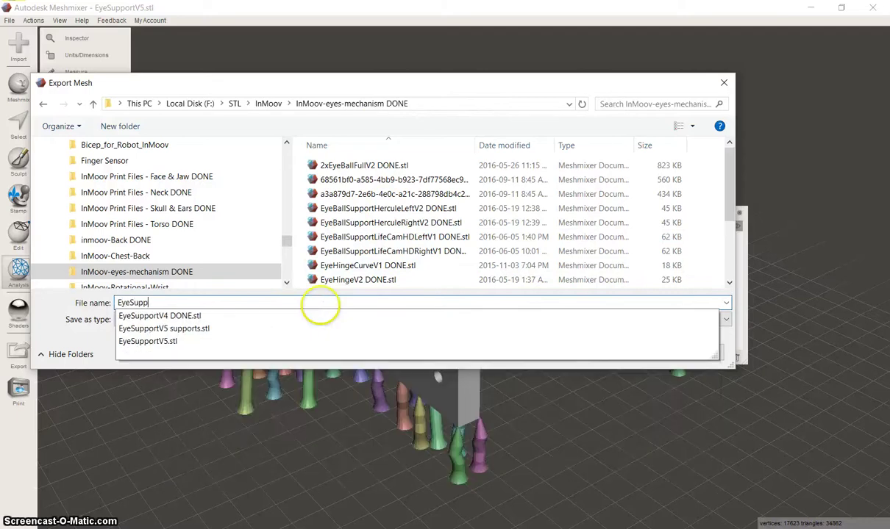
key(Down)
key(Down)
key(Return)
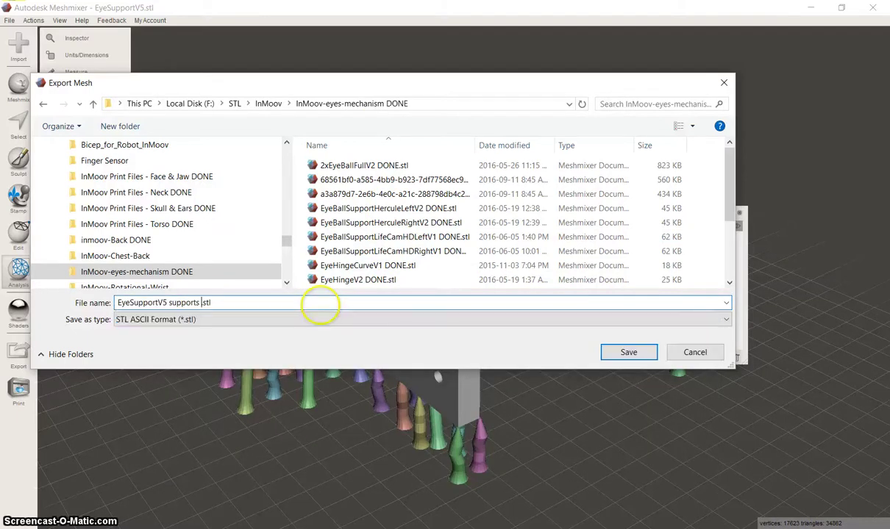
text(2)
key(Return)
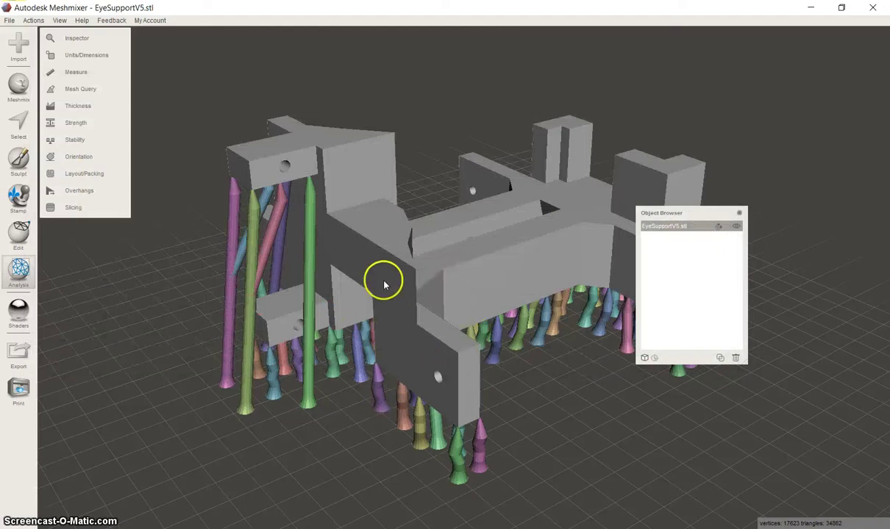
scroll(447, 343, up, 3)
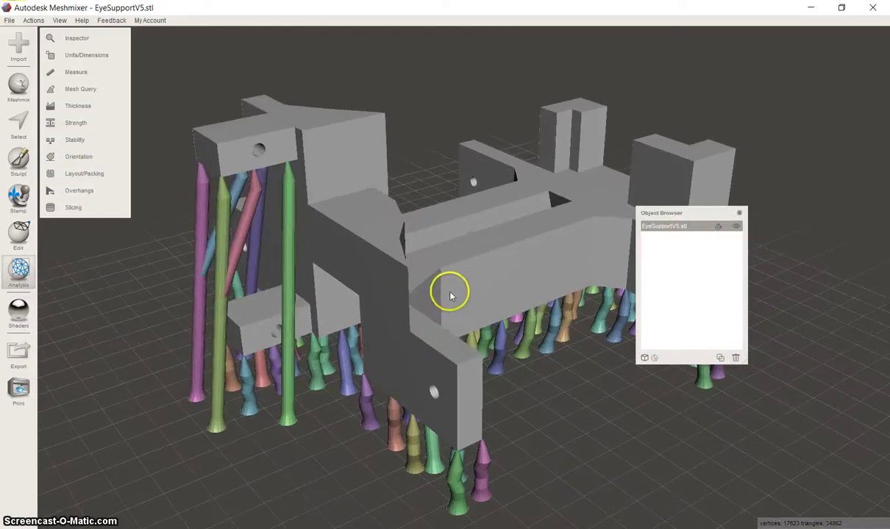